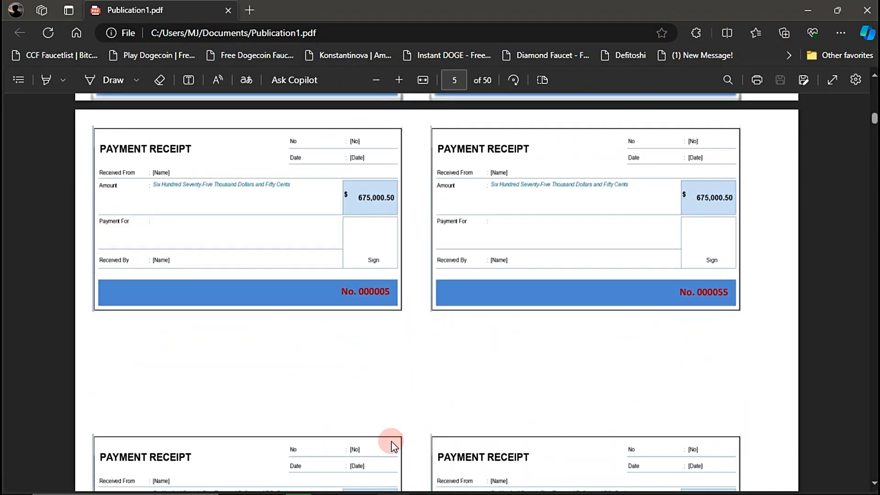
scroll(415, 447, "up", 18)
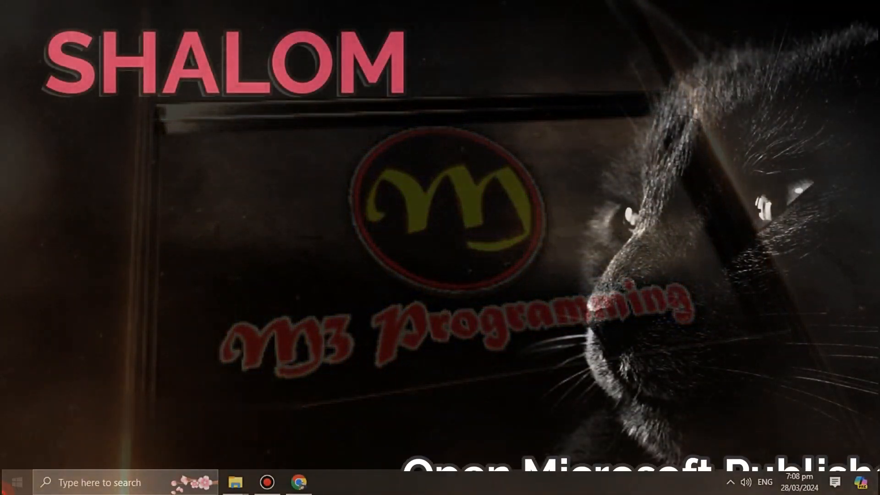
Switch to Publisher 2013 and create a blank 11 x 8.5" publication
key("super")
type("p")
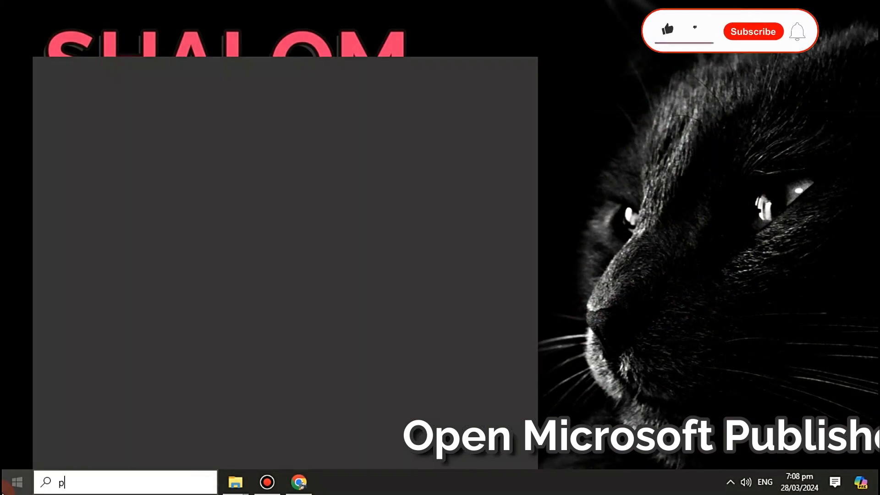
type("ublis")
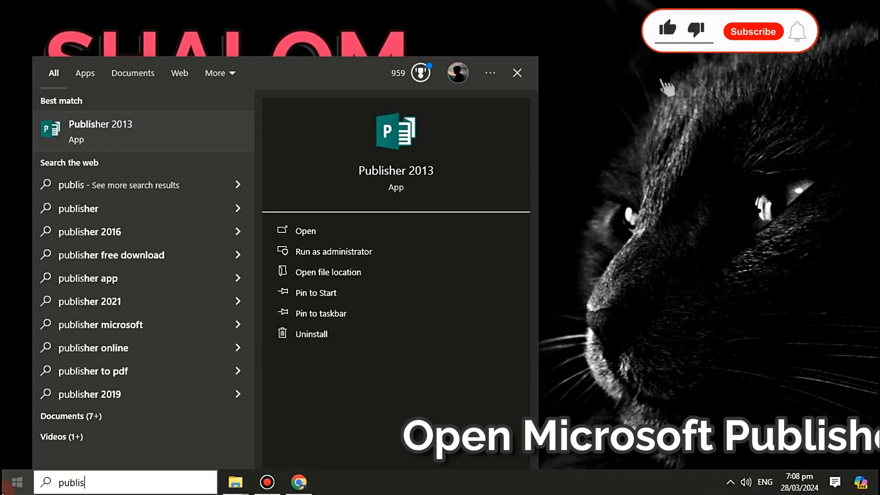
left_click(77, 137)
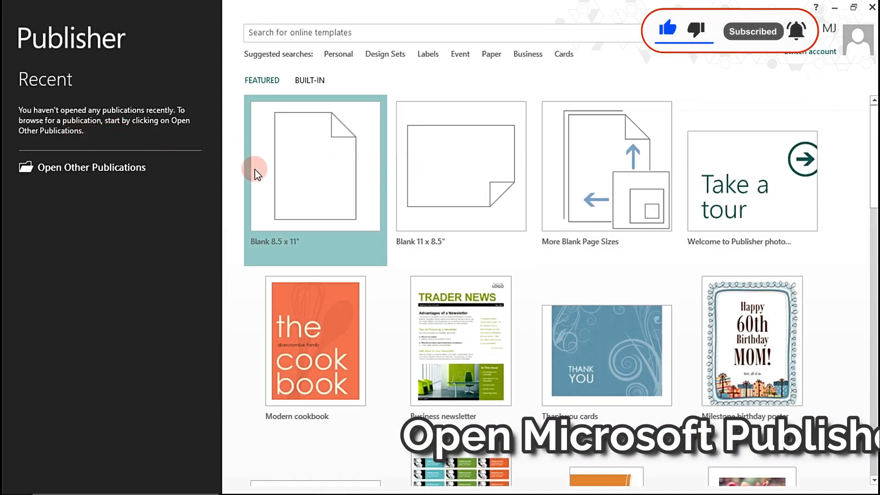
left_click(422, 156)
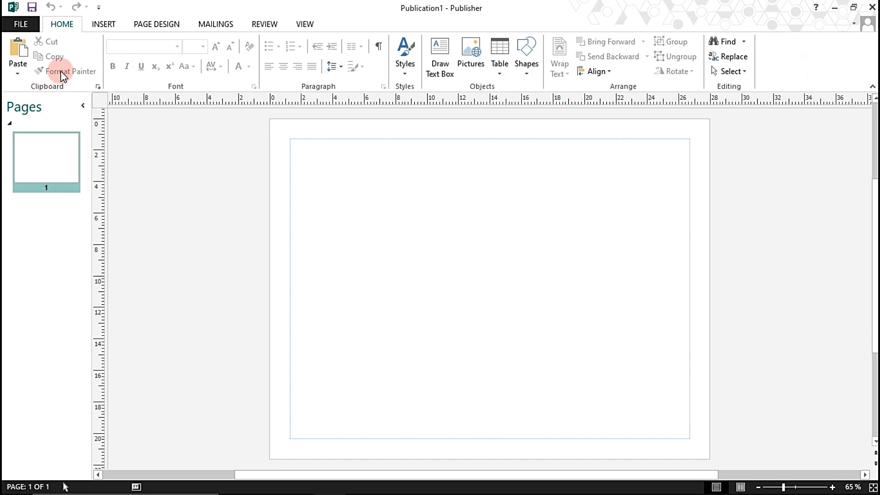
left_click(93, 25)
left_click(109, 51)
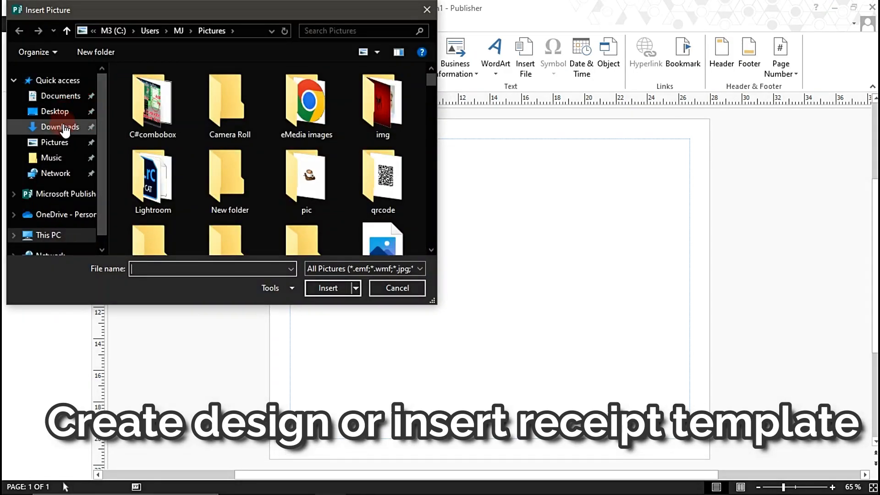
left_click(85, 127)
scroll(284, 162, "down", 3)
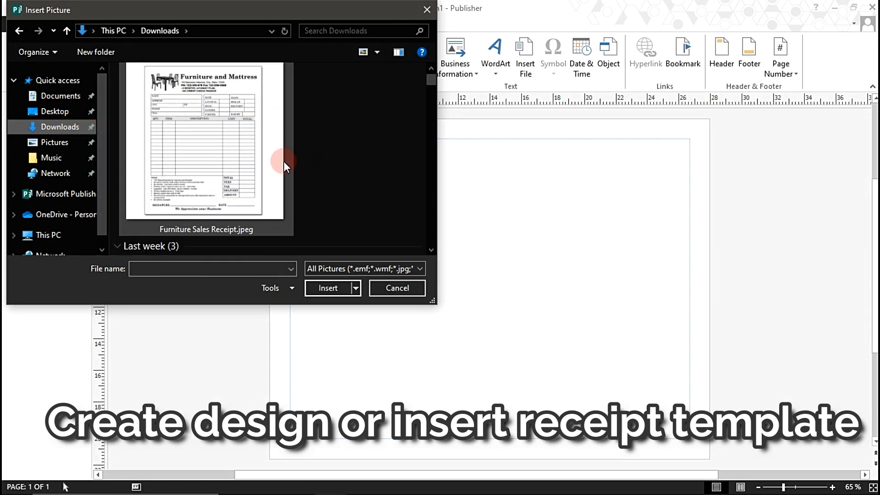
scroll(283, 160, "down", 5)
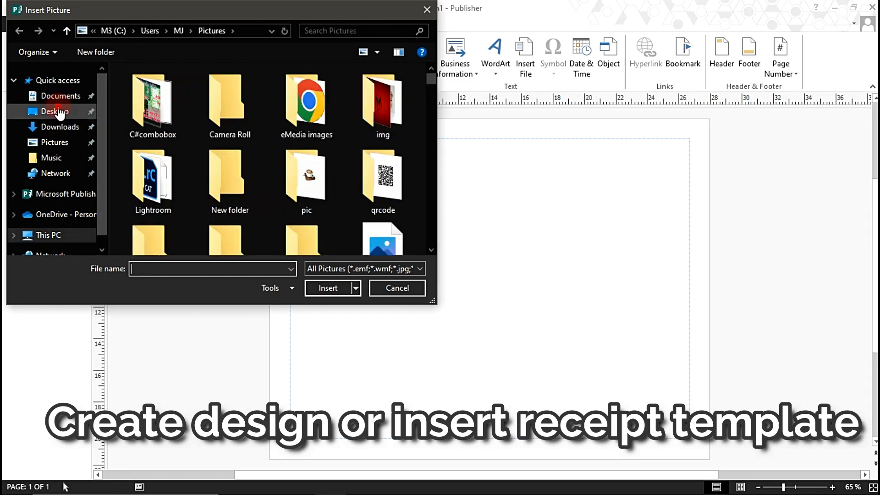
left_click(58, 110)
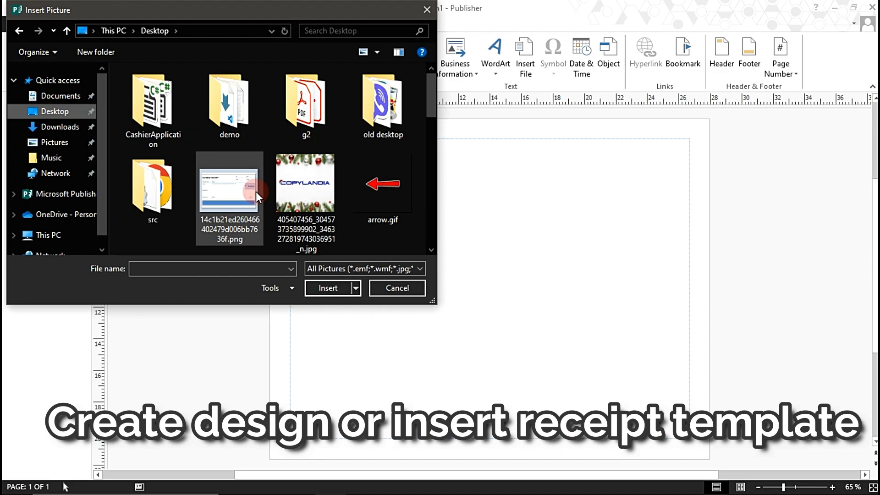
double_click(256, 192)
left_click(713, 190)
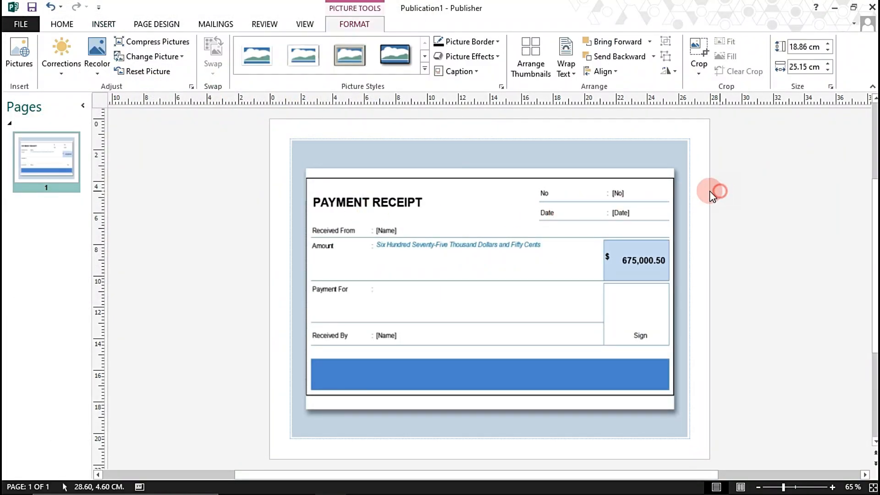
Crop the receipt picture's top edge down to the receipt's outer border
left_click(524, 162)
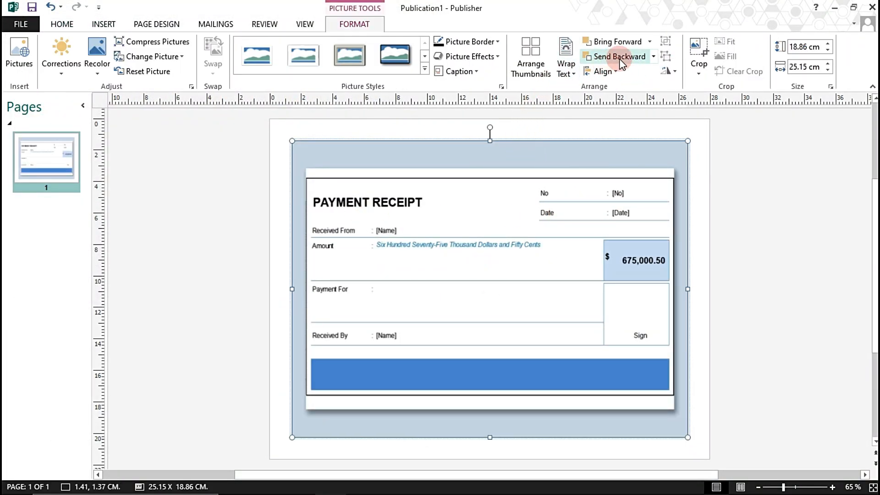
left_click(695, 52)
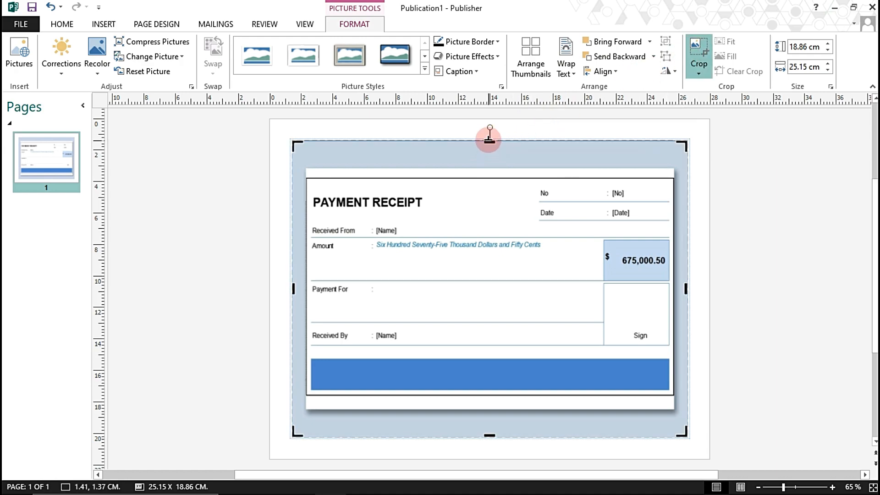
left_click_drag(490, 139, 490, 173)
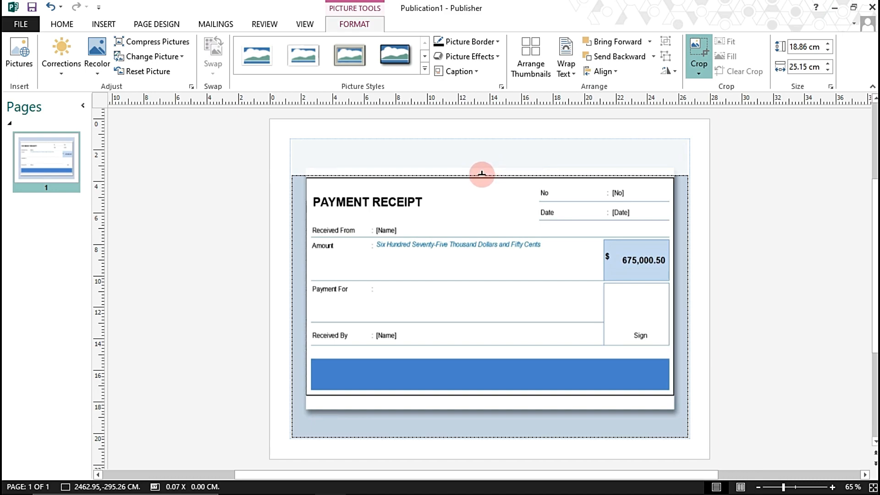
left_click_drag(481, 174, 481, 176)
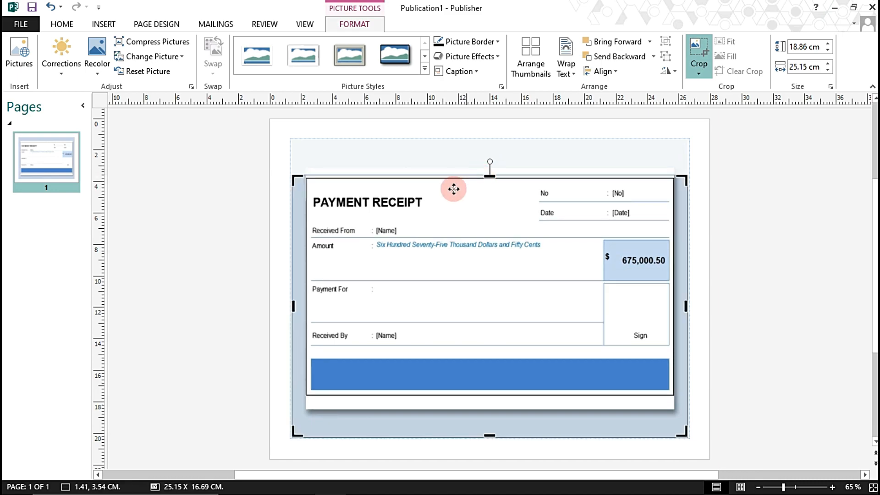
left_click(295, 308)
left_click(295, 307)
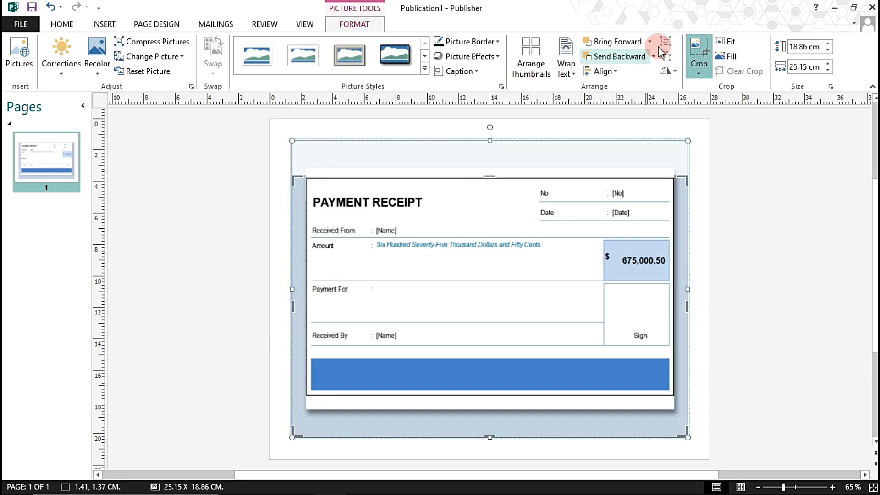
left_click(275, 298)
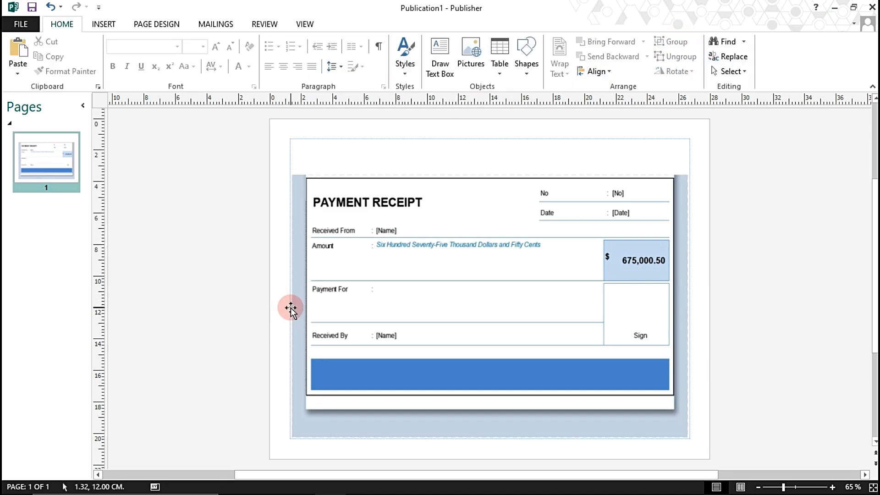
Crop the picture's left, right and bottom edges to the receipt border, leaving about 23.55 x 14.15 cm
left_click(296, 306)
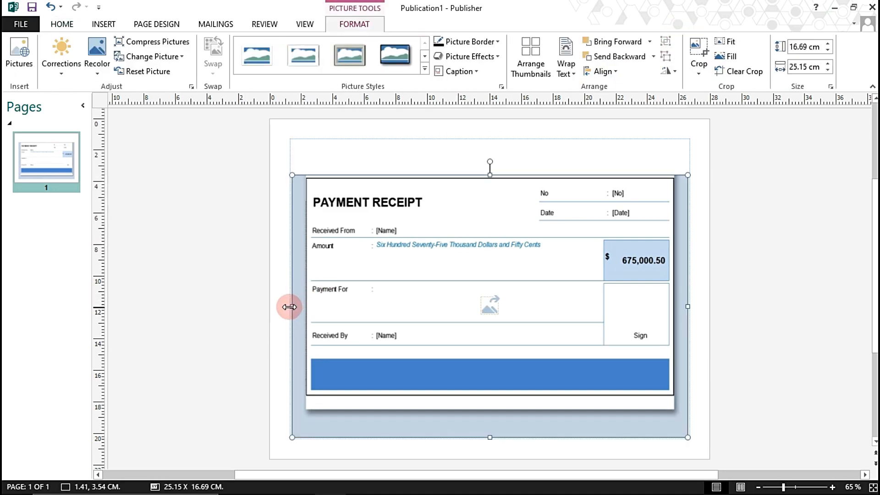
left_click(695, 46)
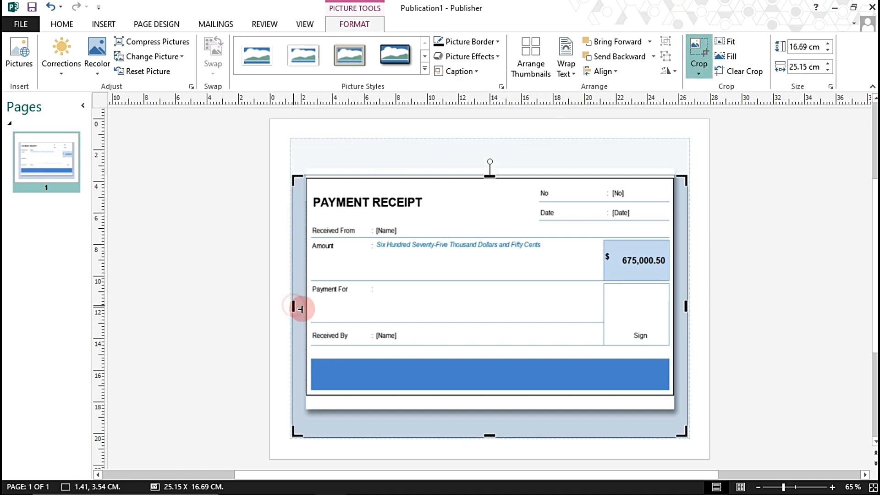
left_click_drag(300, 310, 305, 305)
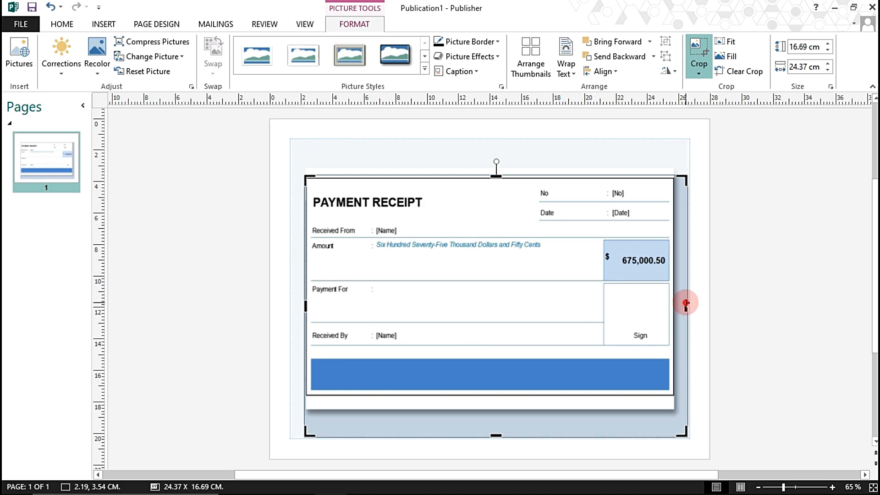
left_click_drag(686, 304, 673, 306)
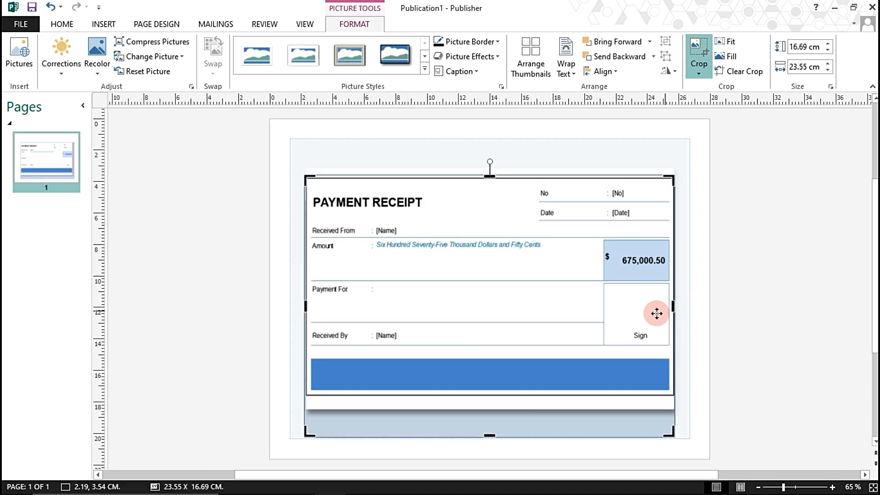
left_click_drag(490, 431, 520, 396)
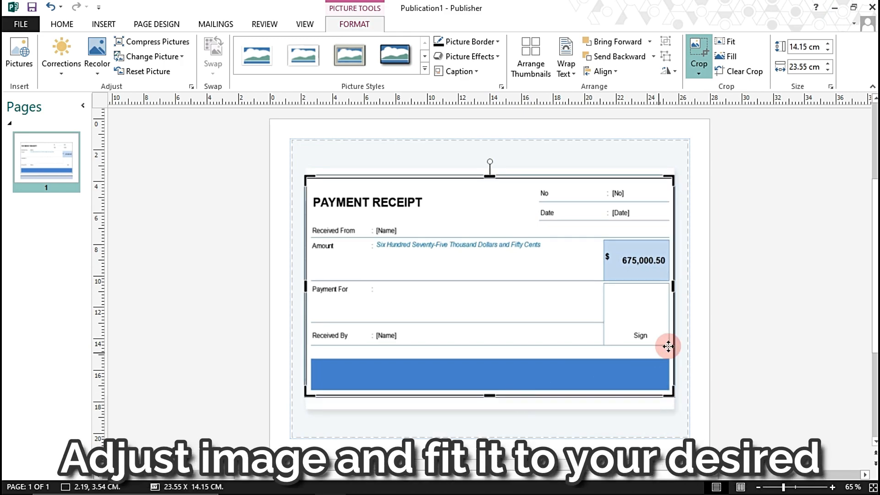
left_click(782, 269)
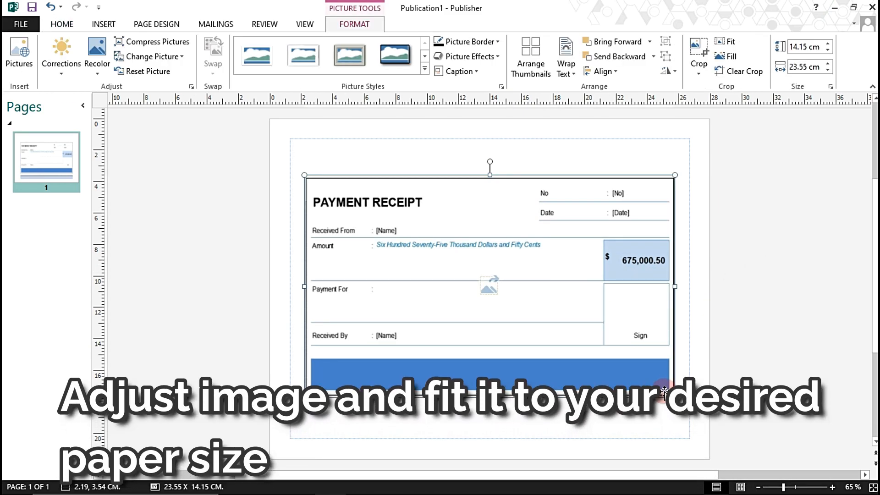
Shrink the receipt picture proportionally to about 13.18 x 7.92 cm and move it into the page's upper-left margin corner
left_click_drag(674, 397, 491, 298)
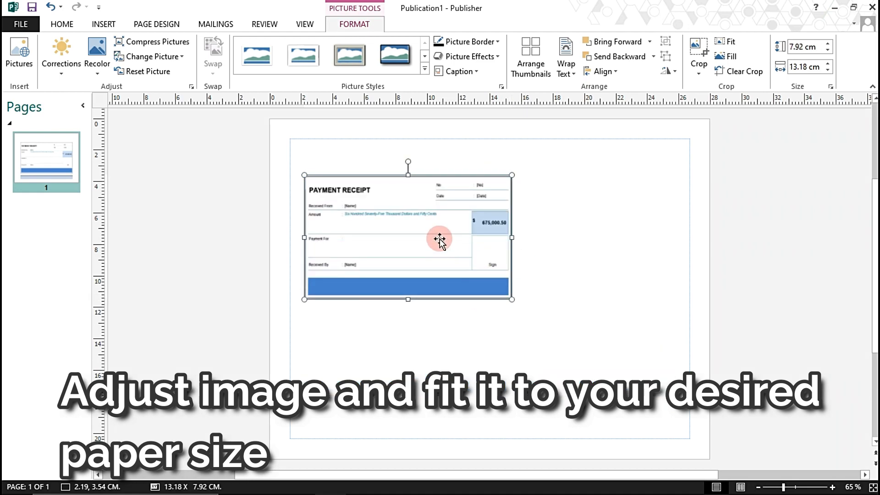
left_click_drag(440, 239, 427, 207)
left_click(801, 275)
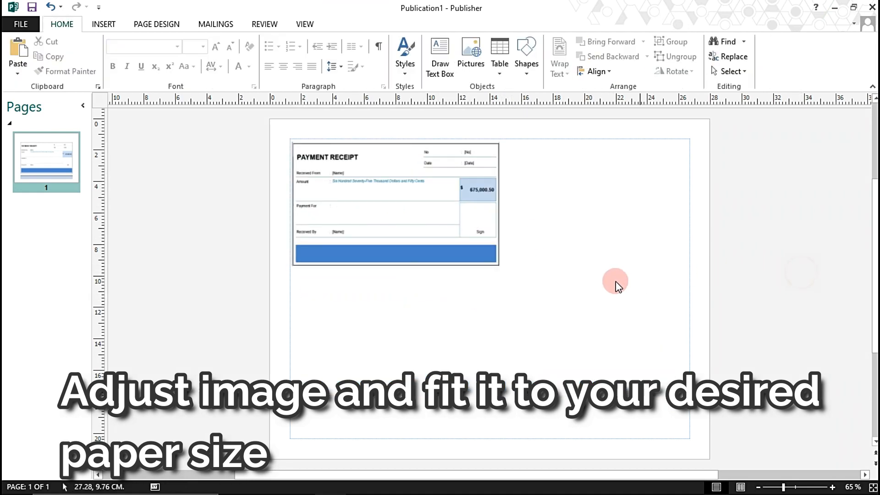
left_click(171, 18)
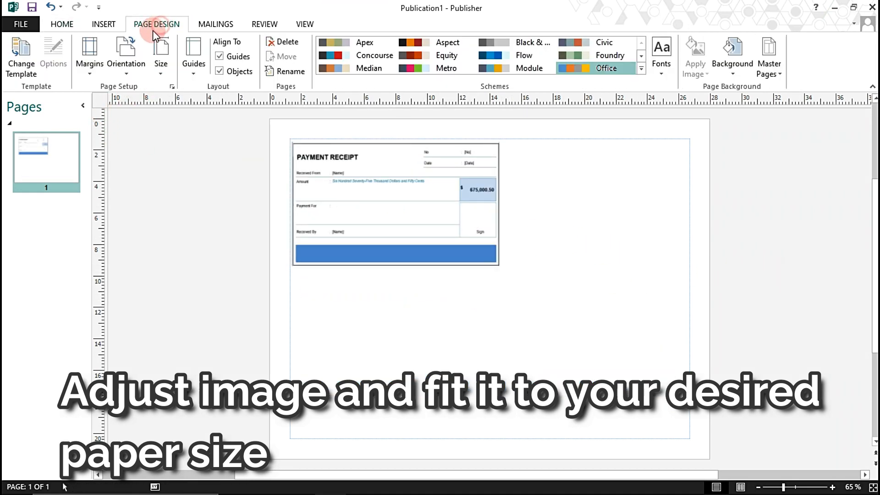
left_click(90, 54)
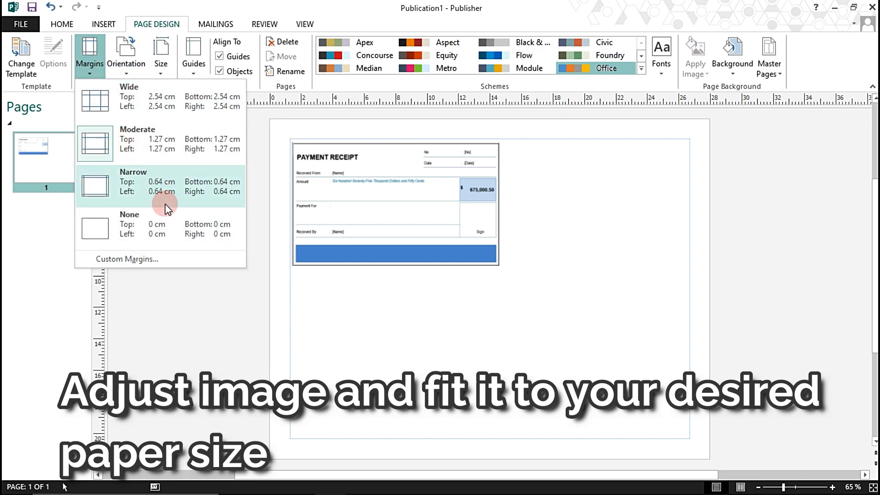
left_click(140, 259)
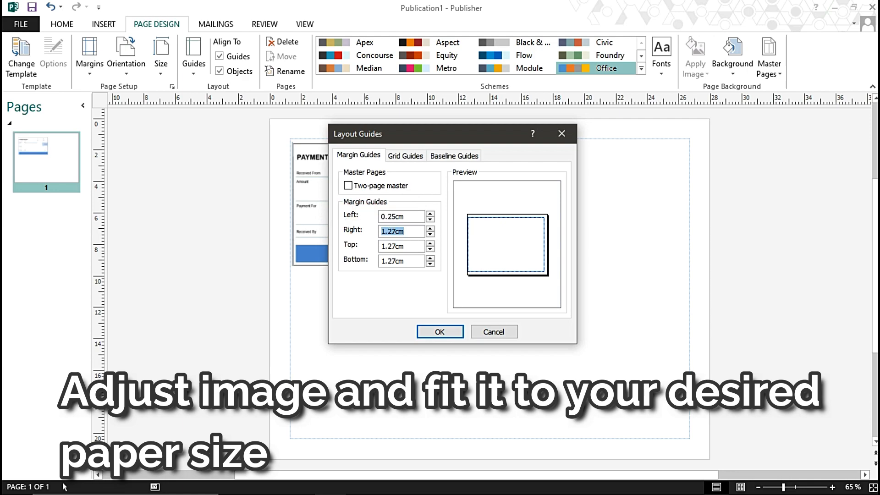
left_click(494, 332)
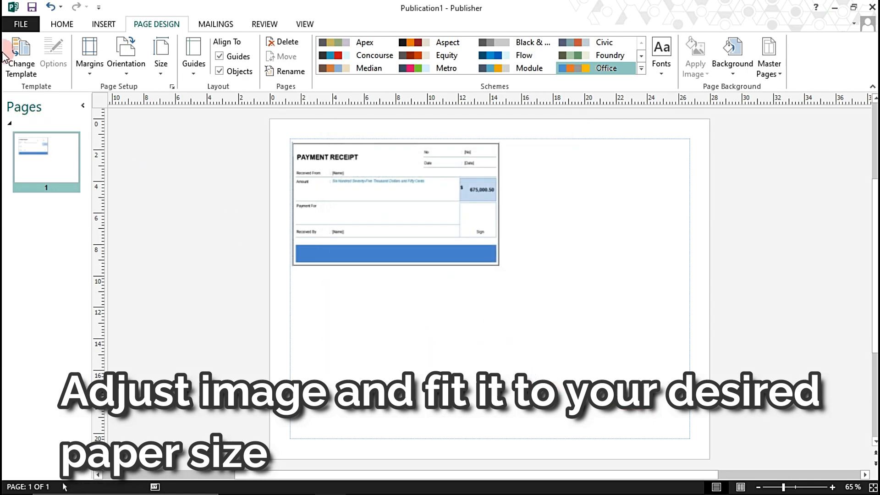
Set the program's measurement units to inches in the advanced options
left_click(14, 25)
left_click(43, 303)
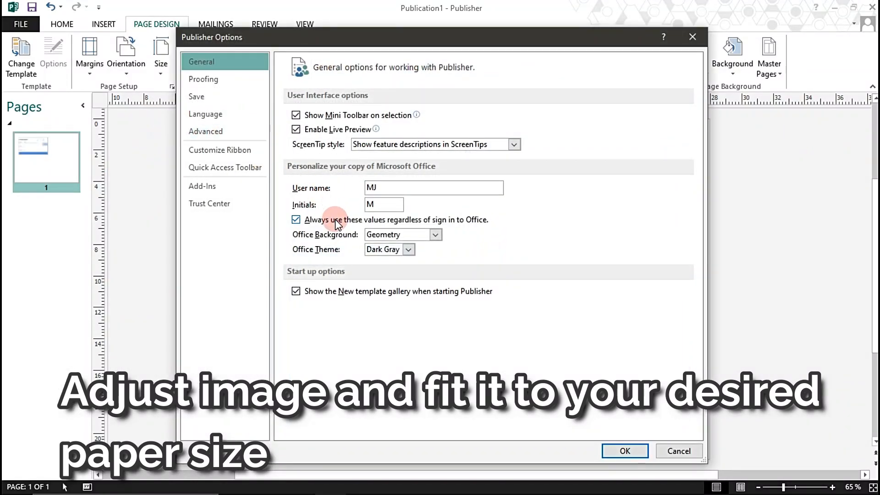
left_click(205, 132)
left_click(481, 355)
left_click(477, 371)
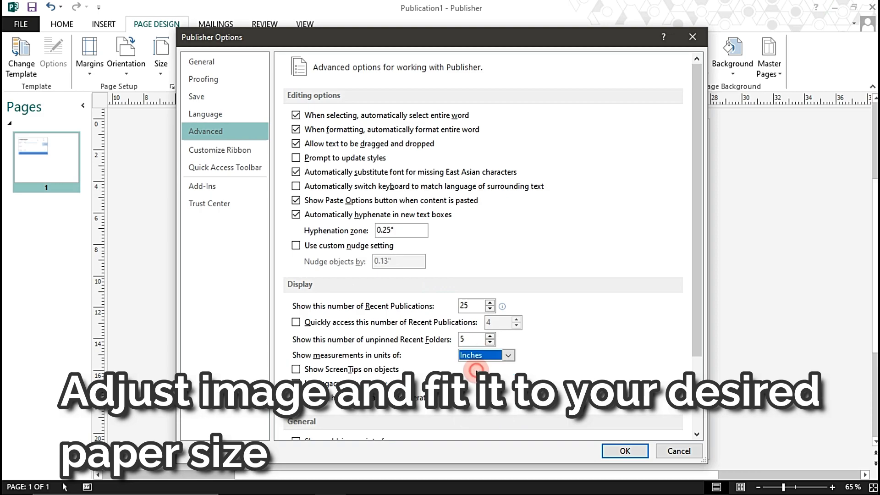
left_click(617, 451)
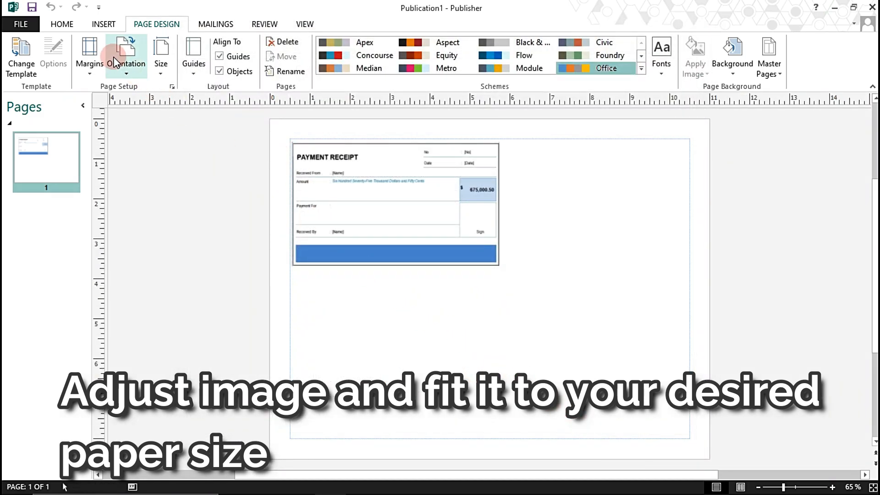
Apply Narrow page margins and move the receipt picture into the new upper-left margin corner
left_click(90, 54)
left_click(134, 183)
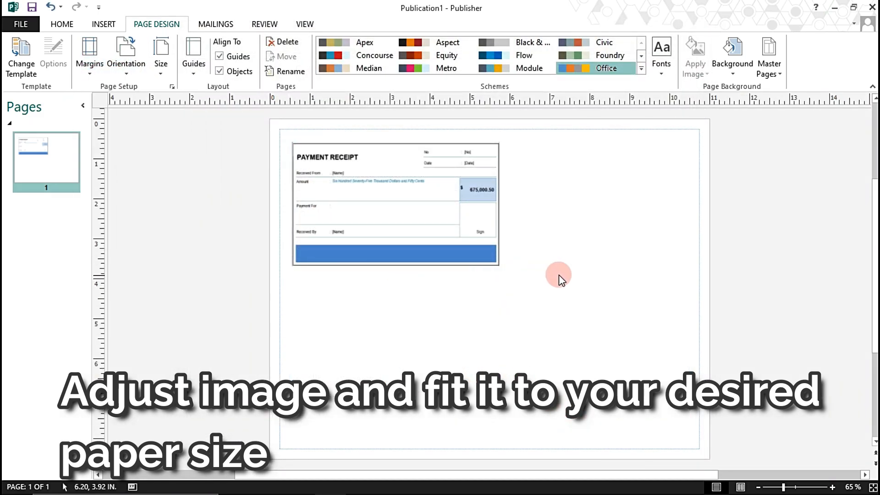
left_click_drag(361, 198, 350, 190)
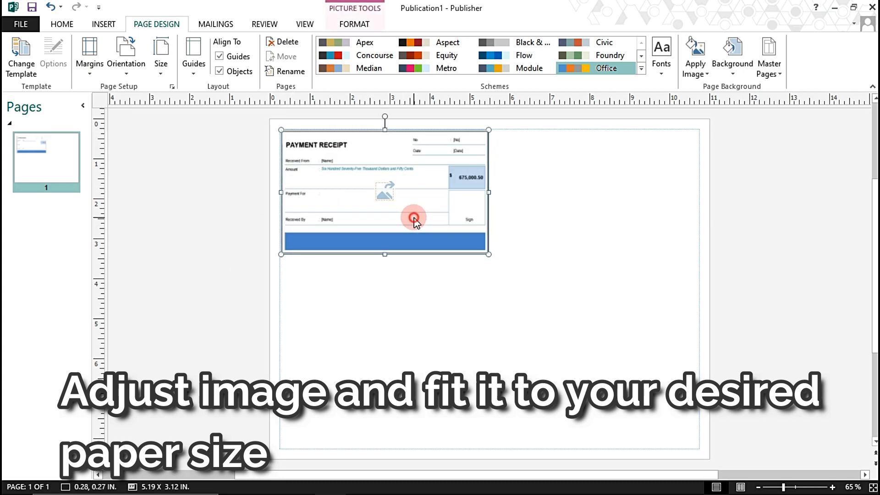
Resize the receipt picture proportionally to 5 inches wide and 3 inches high
left_click(354, 24)
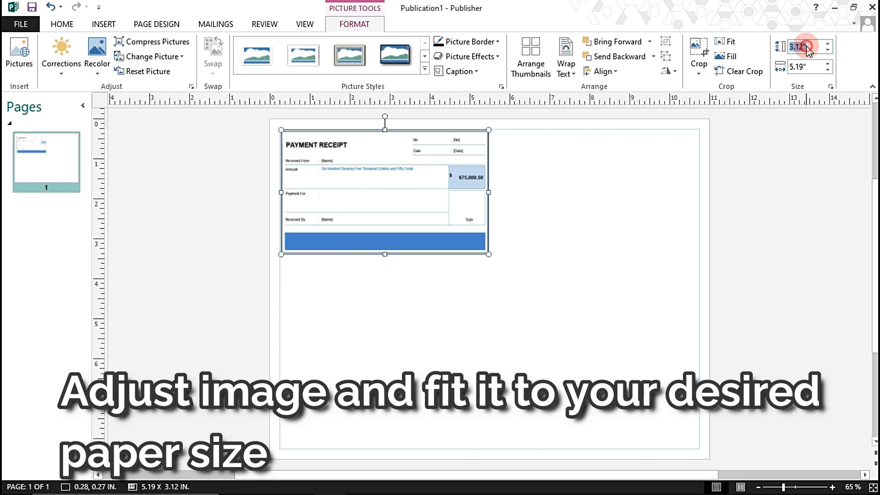
left_click(813, 67)
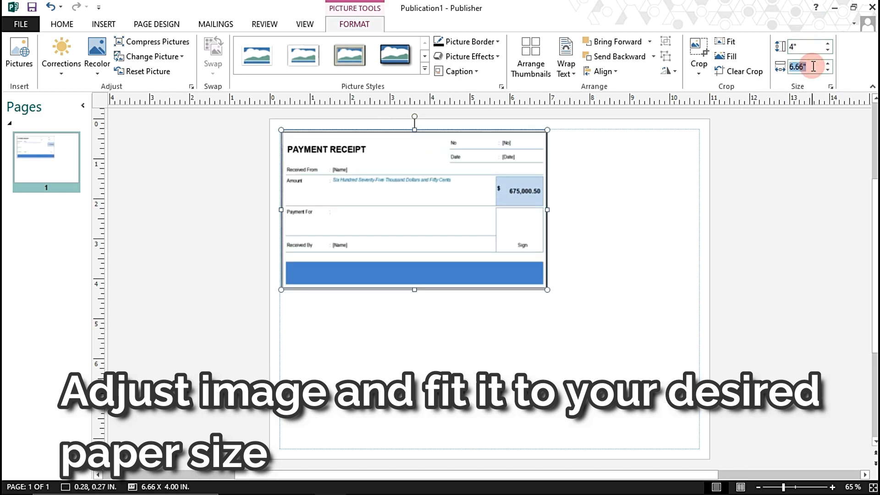
type("4")
key("Return")
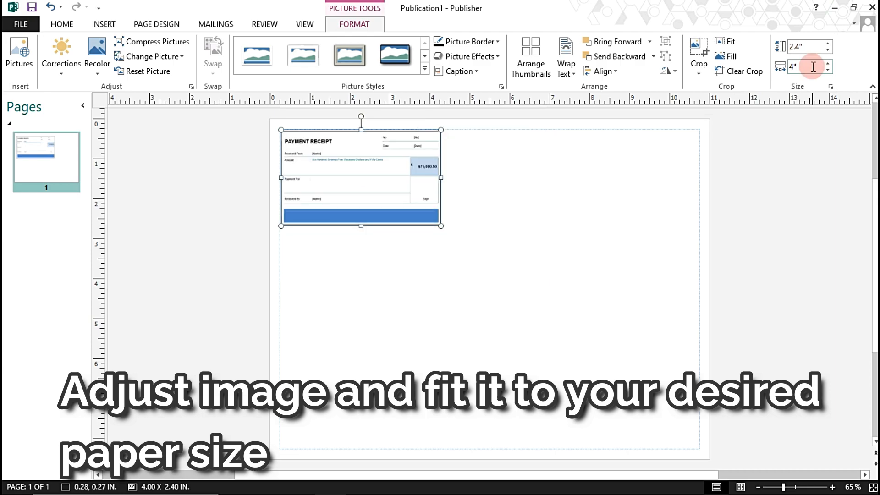
left_click(799, 69)
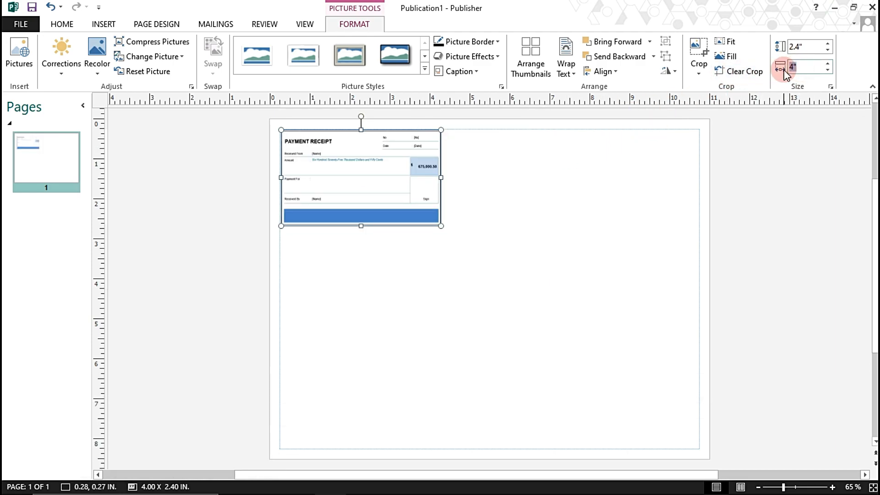
type("5")
left_click(782, 69)
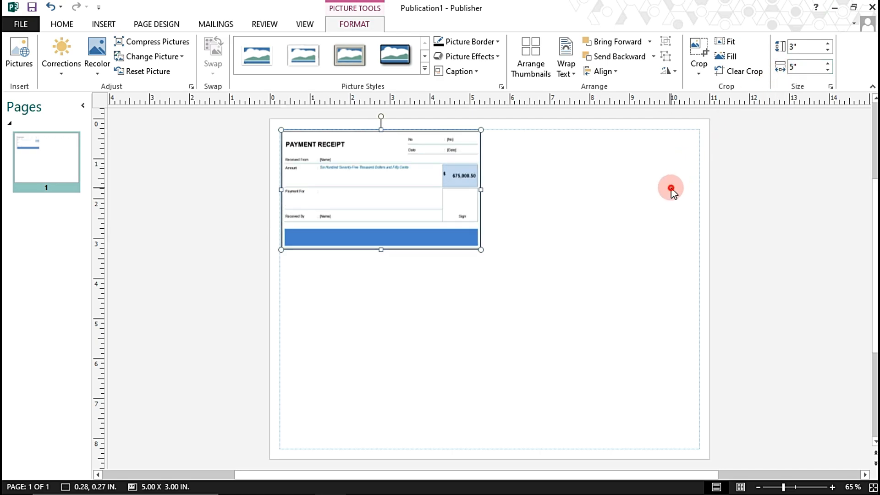
left_click(670, 188)
Duplicate the receipt picture into the other three margin corners to make a two-by-two sheet of four receipts
left_click_drag(368, 188, 556, 416)
left_click(865, 265)
left_click(455, 214)
left_click(559, 213, "shift")
left_click(755, 318)
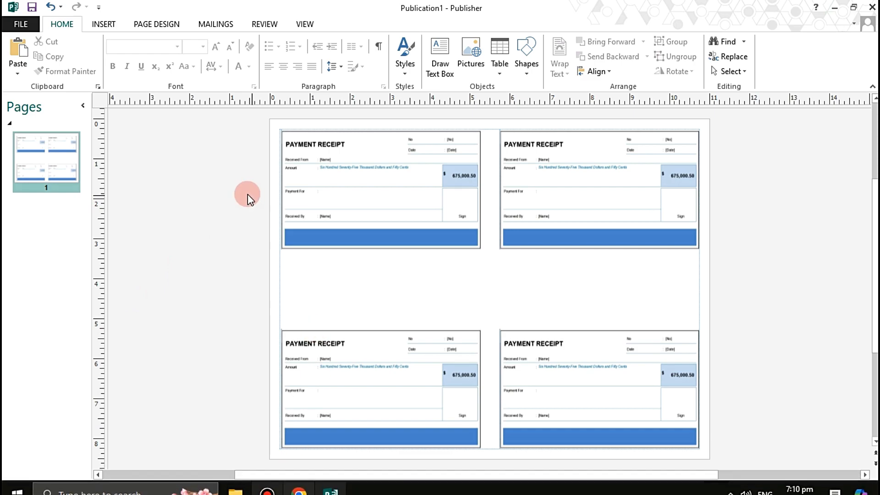
left_click(228, 195)
scroll(225, 239, "up", 4, "ctrl")
scroll(226, 250, "up", 3)
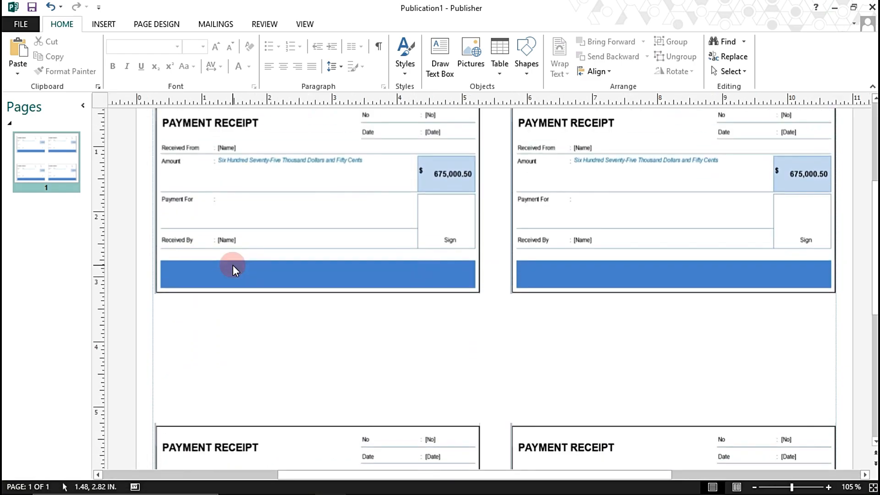
scroll(233, 265, "down", 2, "ctrl")
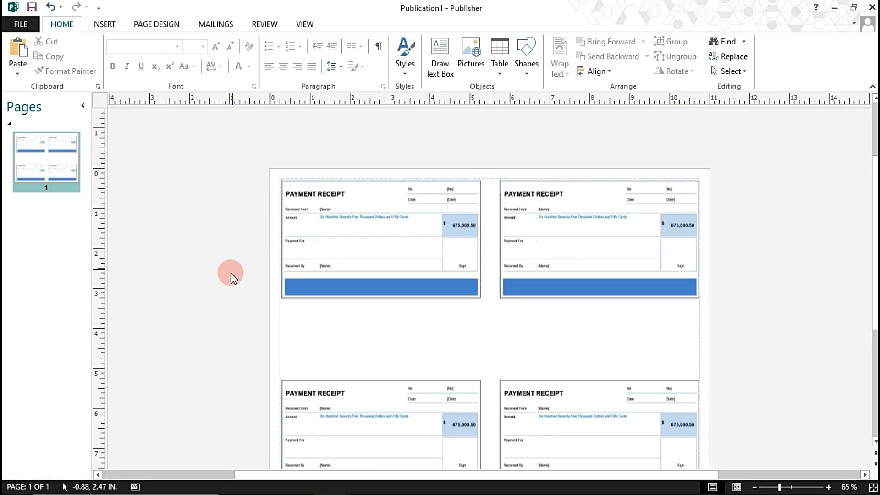
scroll(231, 275, "down", 1)
Launch Excel 2013 in a maximized window and create a blank workbook
left_click(9, 488)
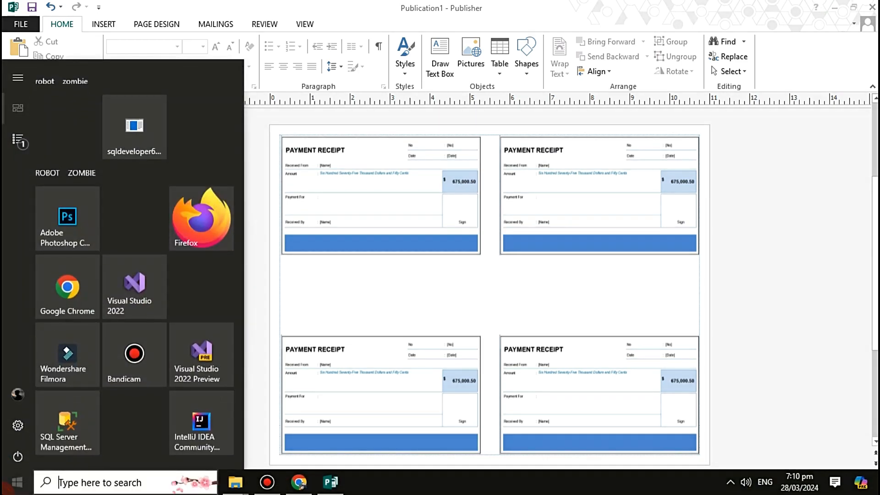
type("excel")
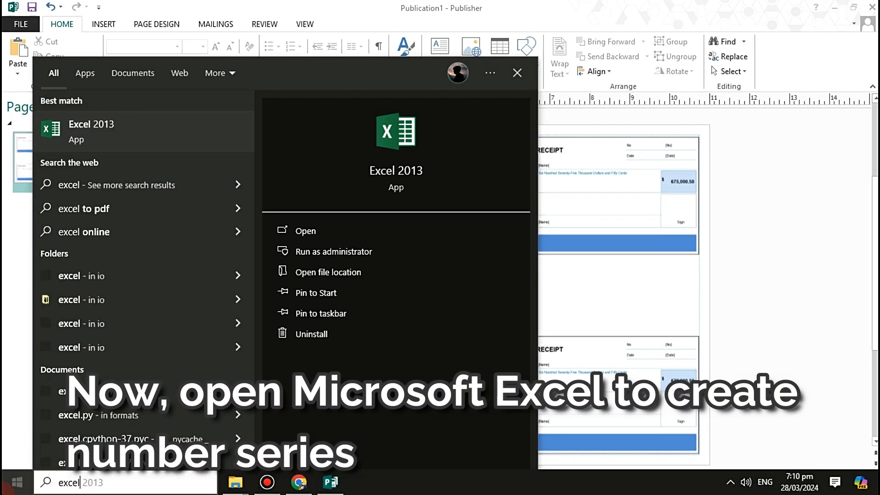
left_click(50, 130)
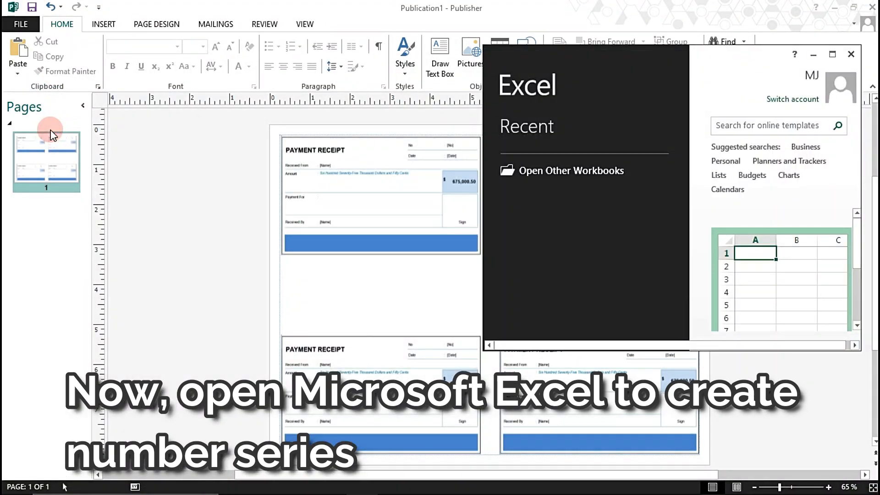
left_click(830, 57)
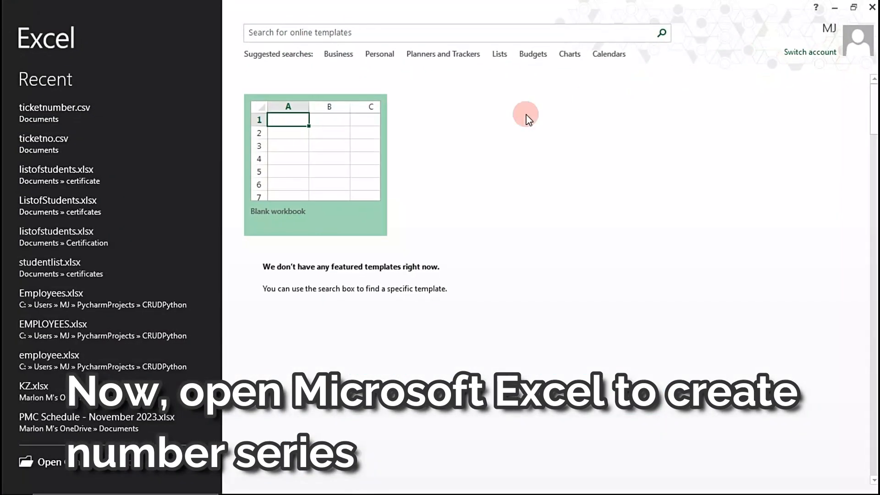
left_click(305, 147)
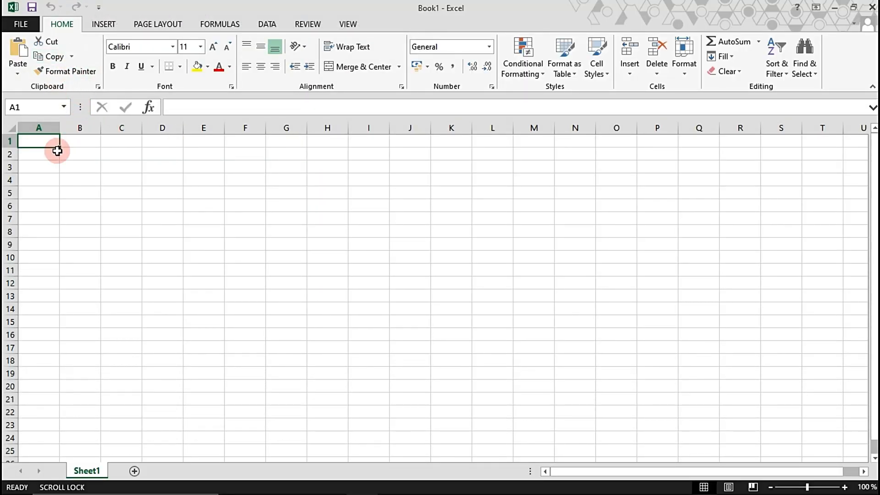
Enter the column headers N1, N2, N3 and N4 in cells A1 to D1
type("N1")
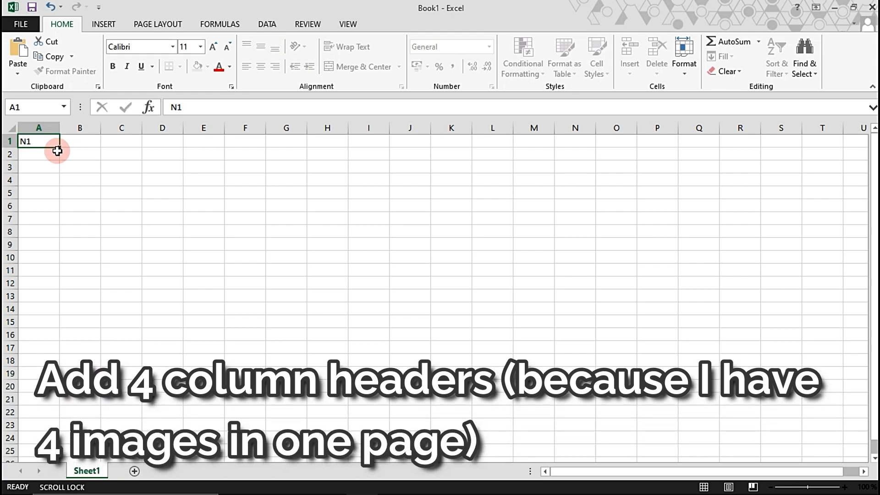
key("Tab")
type("N2")
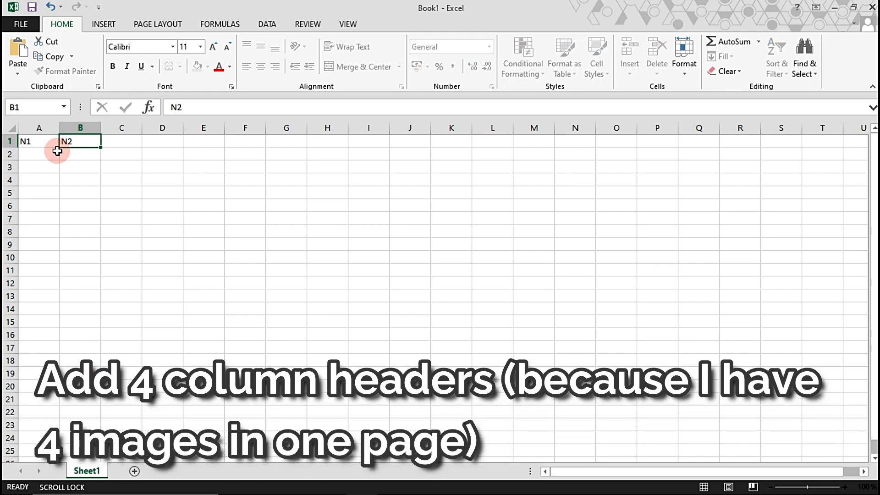
key("Tab")
type("N3")
key("Tab")
type("N")
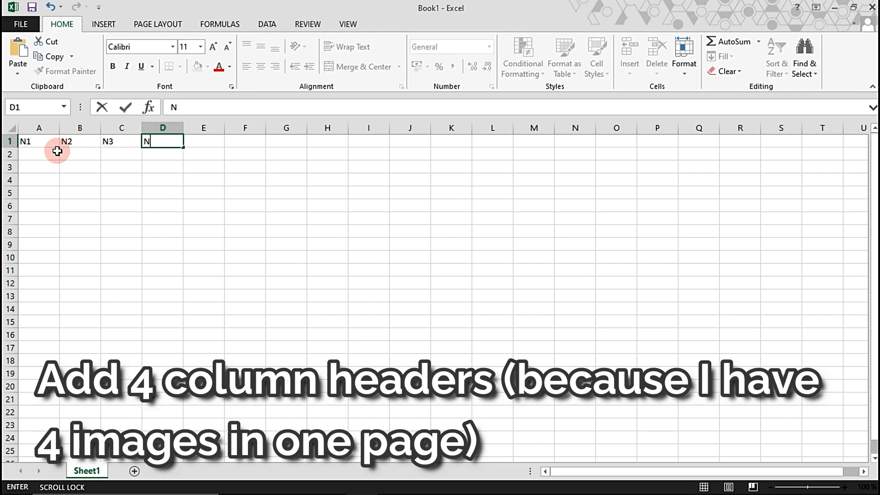
key("Tab")
Enter 1 in cell A2 and fill a linear series down the column with step value 1 and stop value 50
left_click(43, 156)
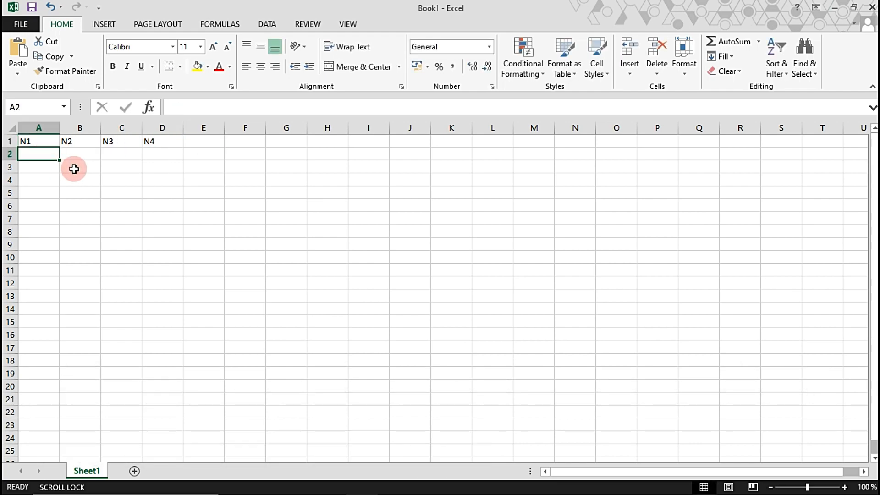
type("1")
left_click(104, 190)
left_click(48, 157)
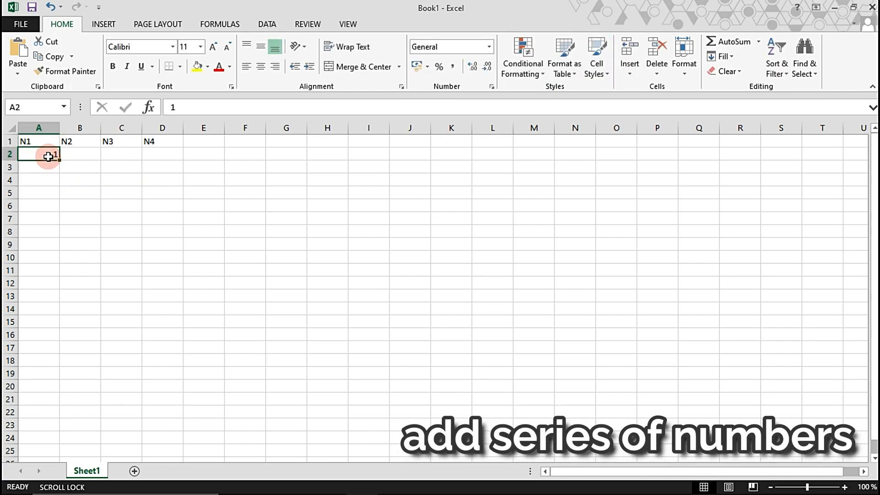
left_click(728, 56)
left_click(733, 158)
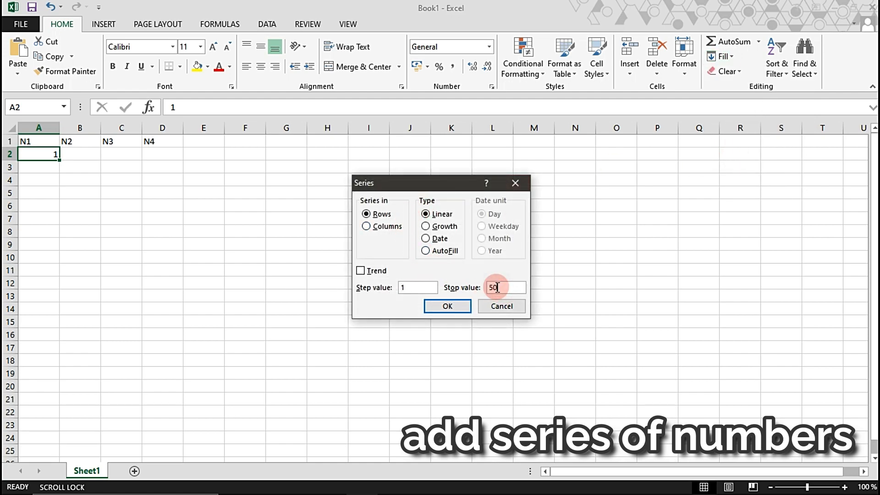
left_click(375, 229)
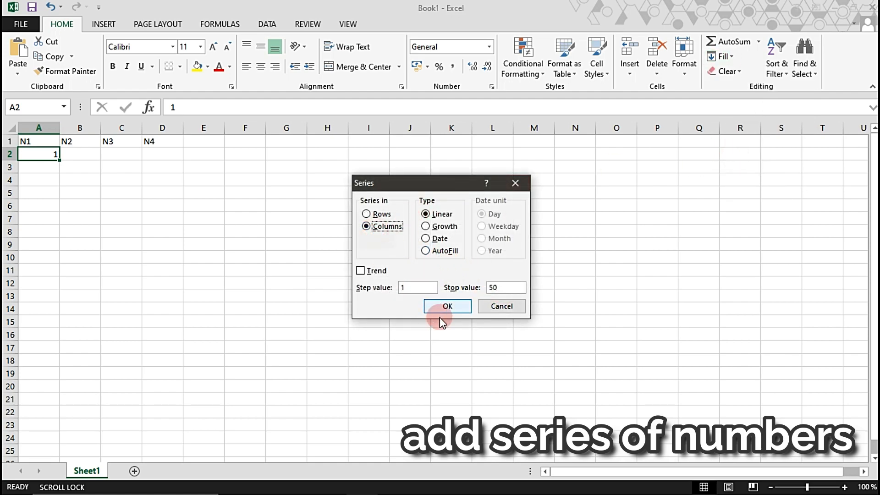
left_click(448, 306)
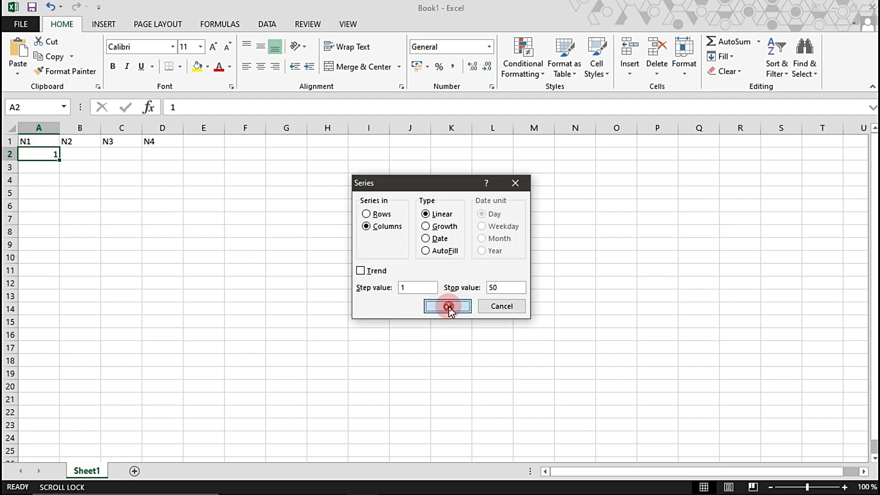
Apply the custom number format 000000 to the whole of column A
left_click(44, 123)
right_click(41, 177)
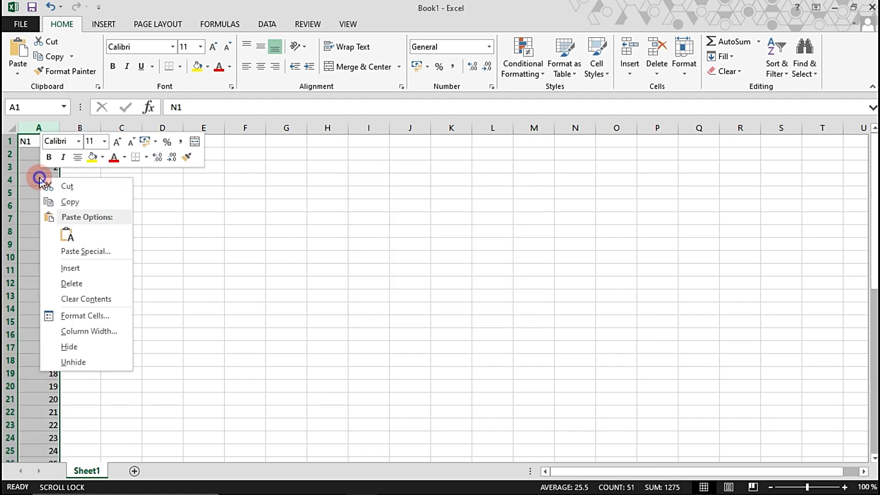
left_click(81, 316)
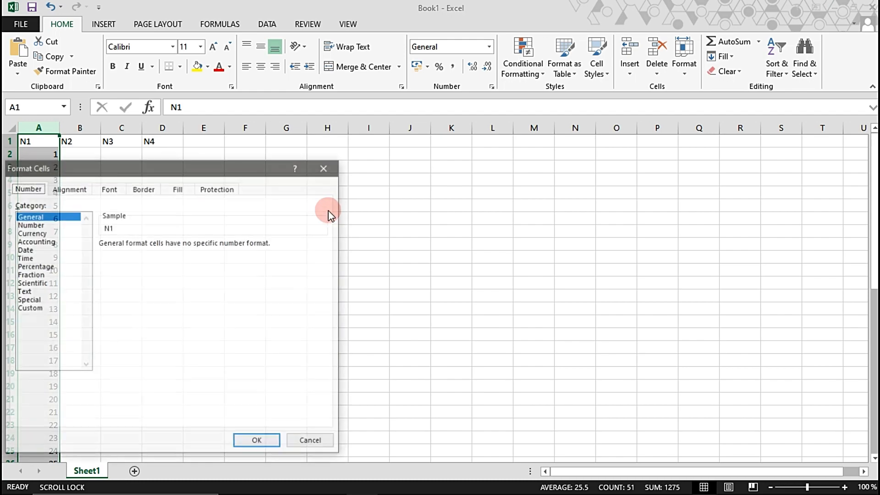
left_click_drag(79, 173, 280, 144)
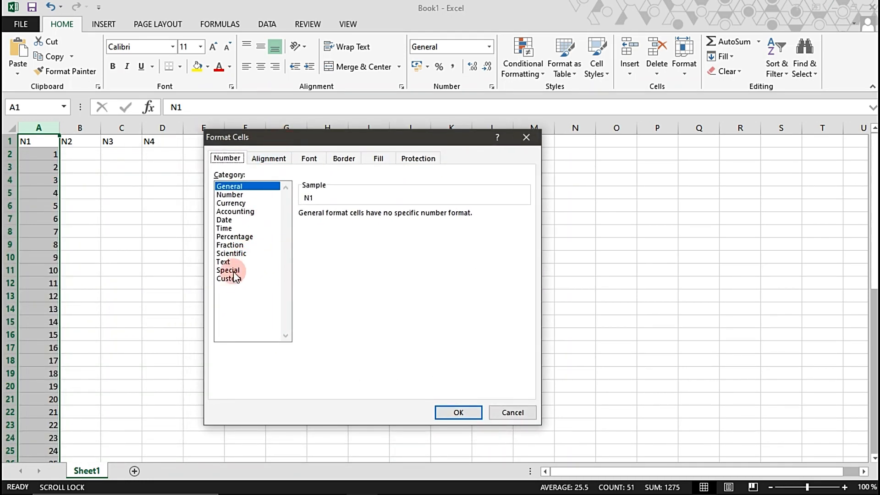
left_click(230, 278)
left_click(306, 224)
left_click_drag(335, 224, 275, 224)
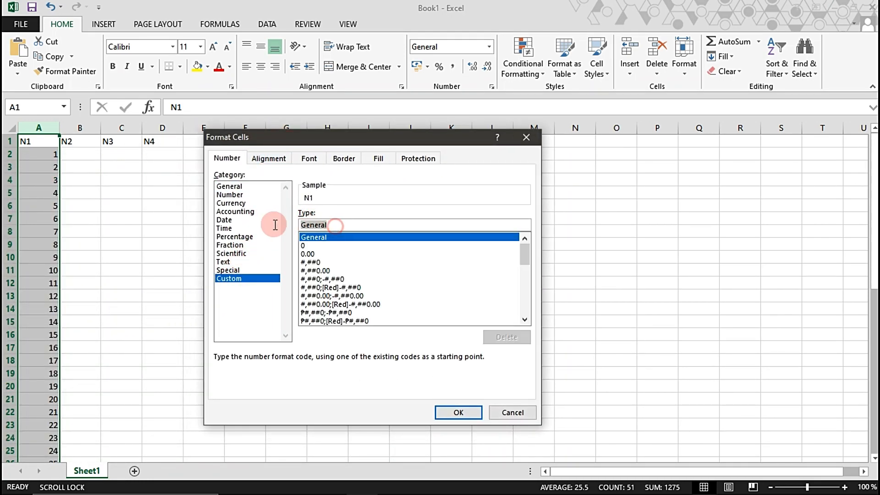
type("000000")
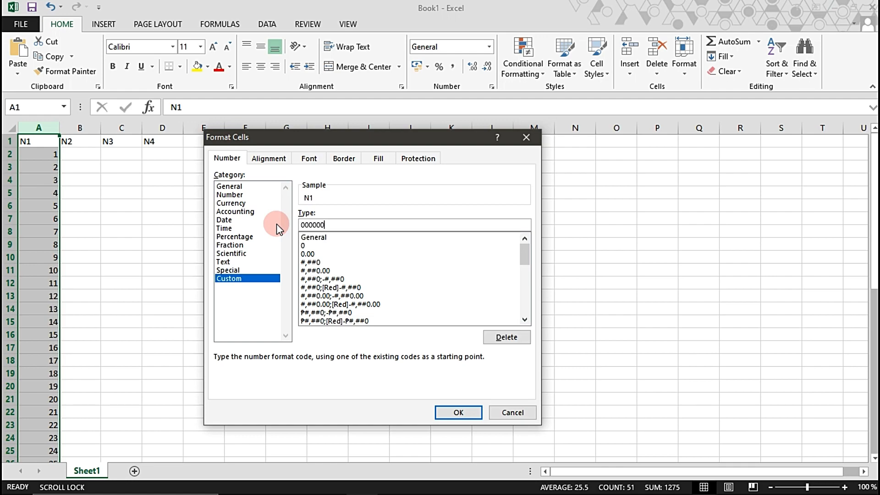
left_click(468, 406)
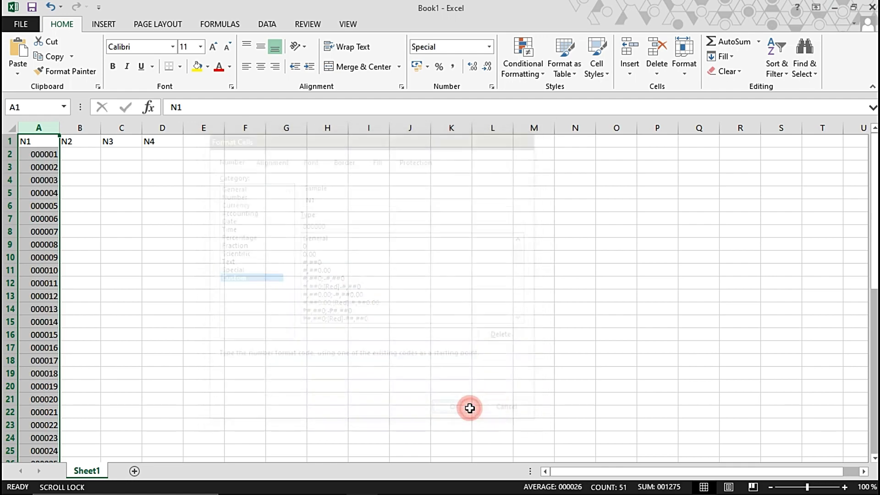
Copy the last number of the N1 series from A51 into cell B2 and change it to 51
left_click(46, 153)
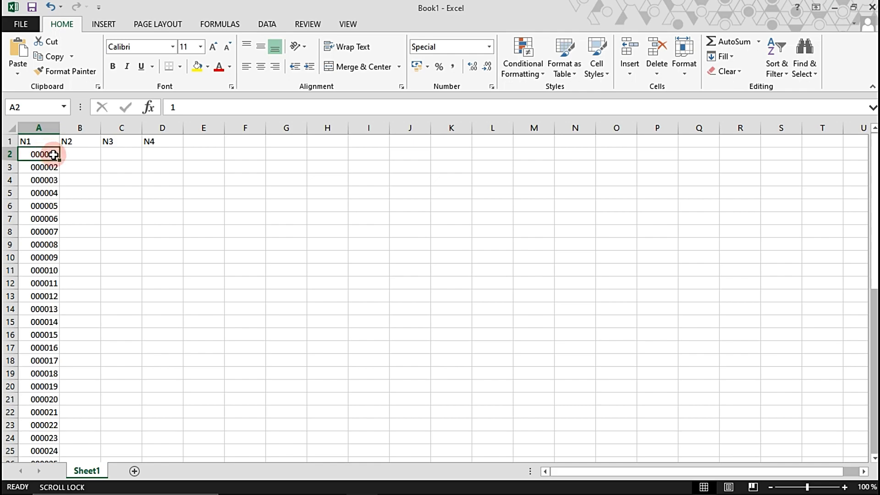
scroll(72, 179, "down", 12)
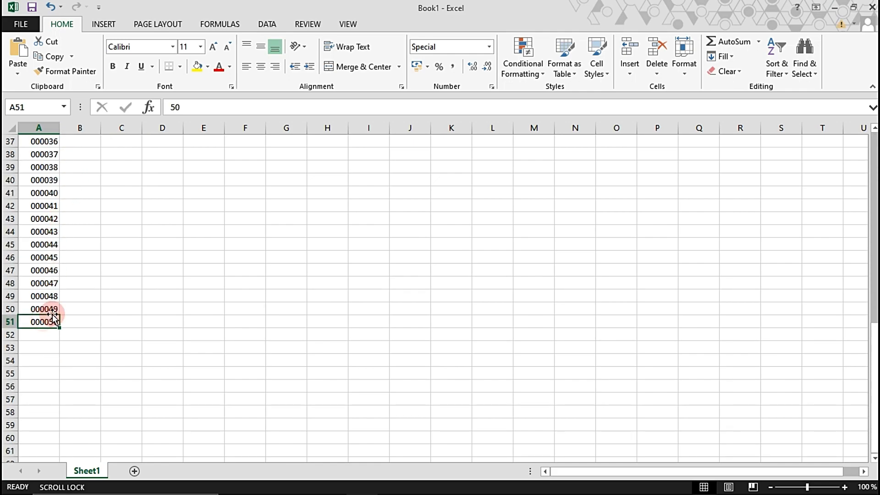
scroll(79, 281, "up", 12)
scroll(72, 249, "down", 10)
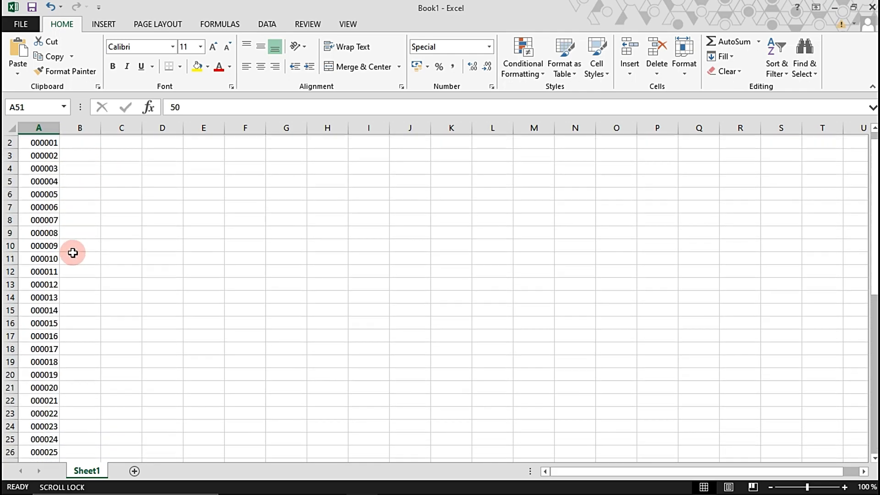
right_click(45, 400)
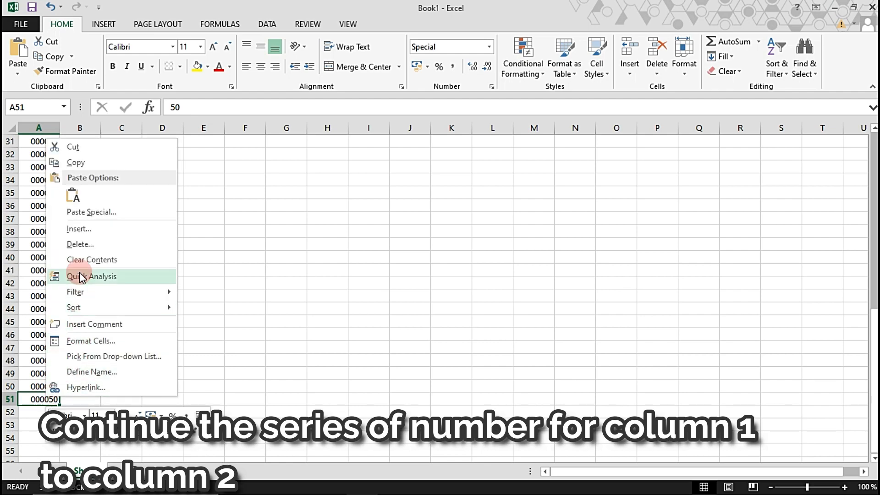
left_click(97, 163)
scroll(97, 163, "up", 4)
scroll(92, 181, "up", 6)
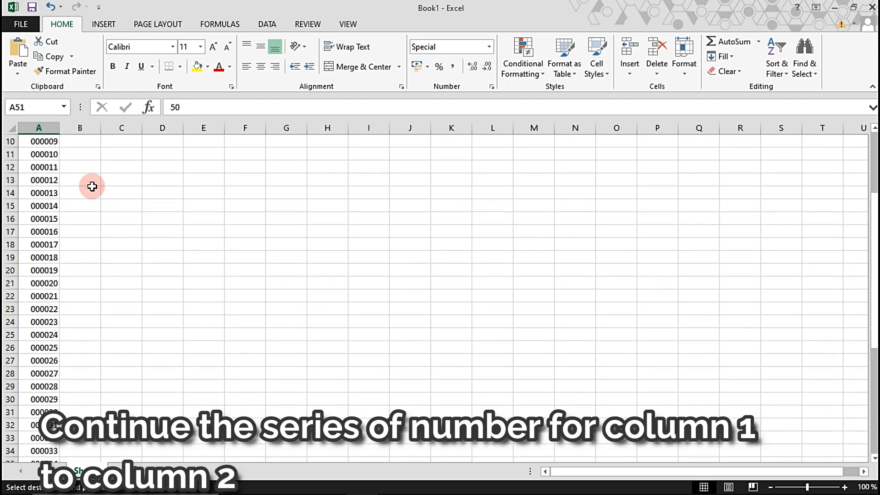
left_click(81, 153)
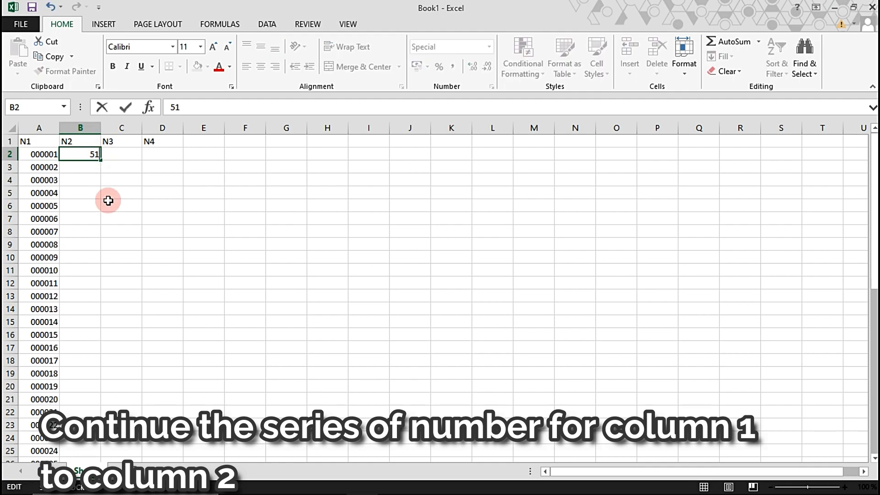
key("Return")
Try to fill a linear series down column B from B2 with step value 1 and stop value 50
left_click(89, 153)
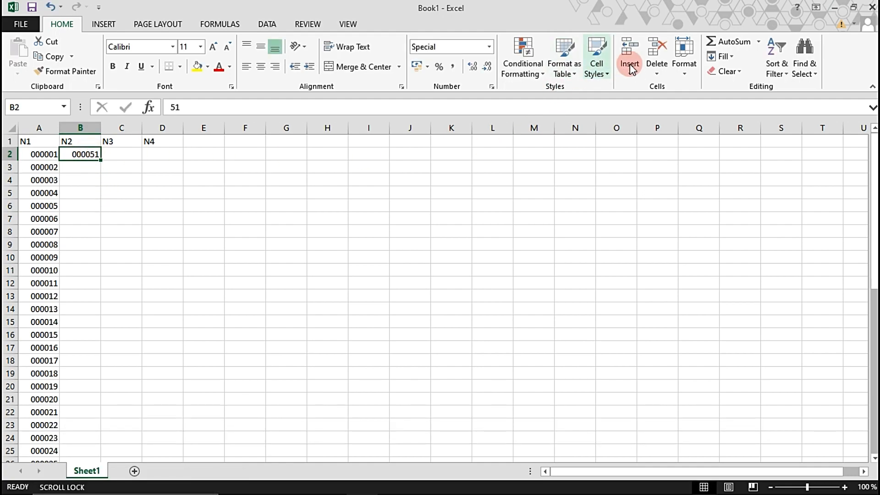
left_click(720, 56)
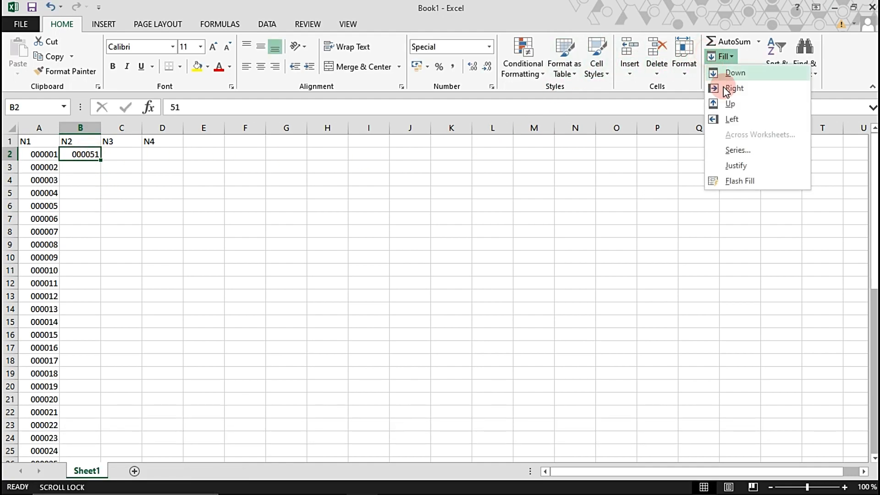
left_click(719, 150)
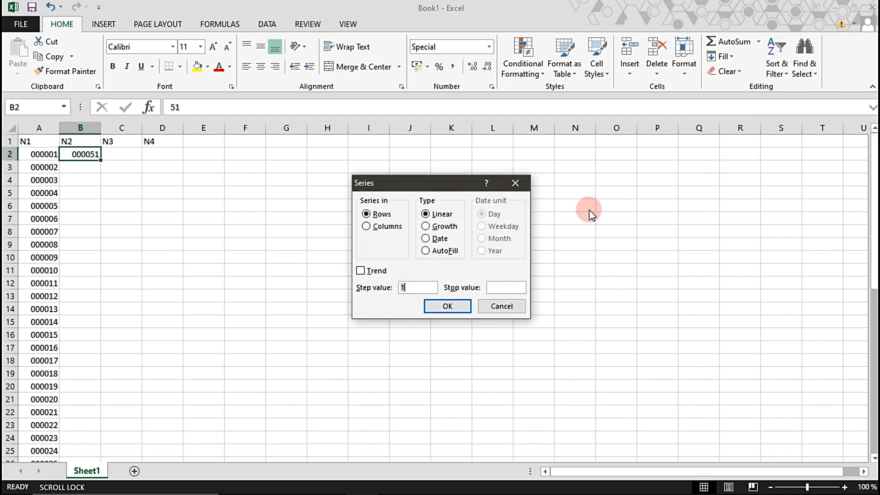
left_click(491, 287)
type("30")
left_click(381, 226)
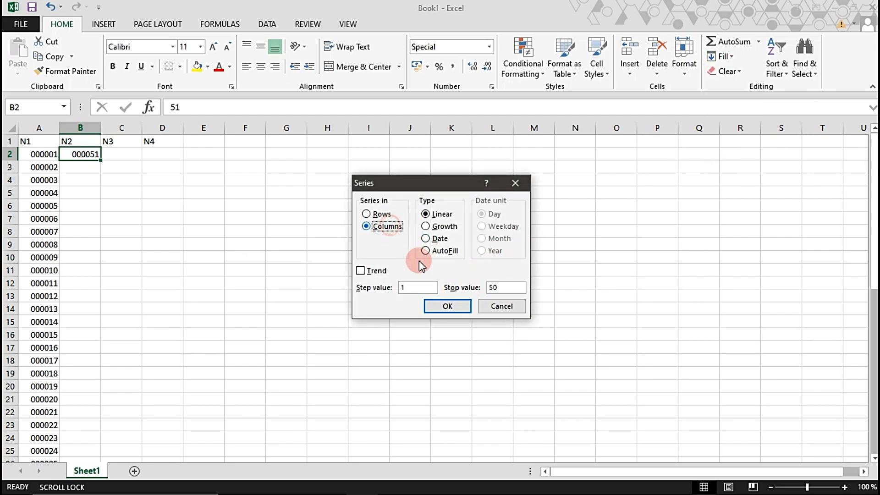
left_click(447, 306)
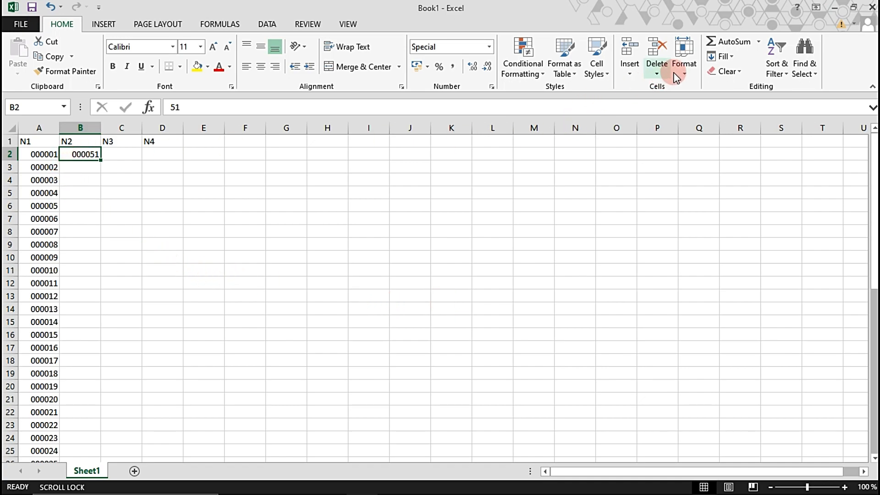
left_click(726, 57)
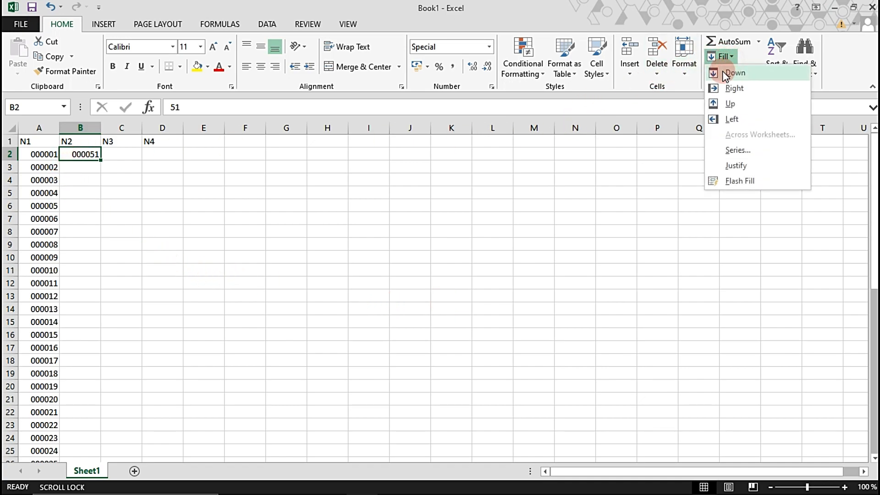
left_click(715, 150)
left_click(388, 226)
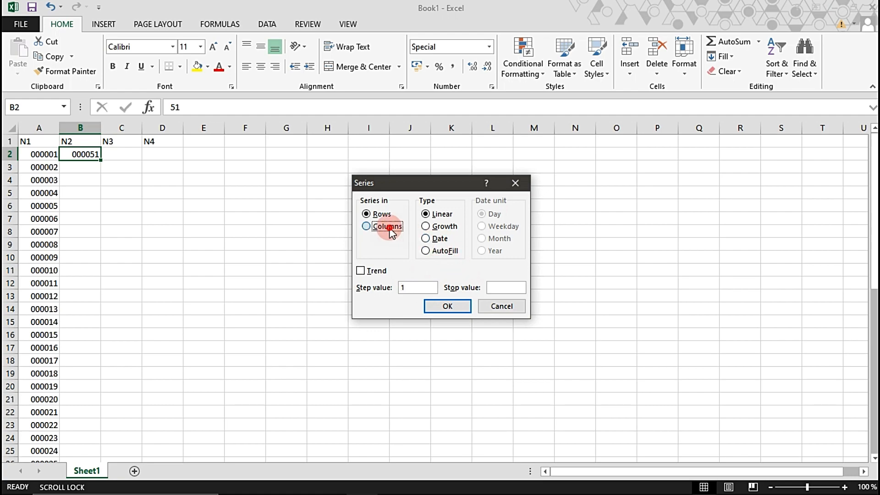
left_click(518, 287)
type("50")
left_click(437, 310)
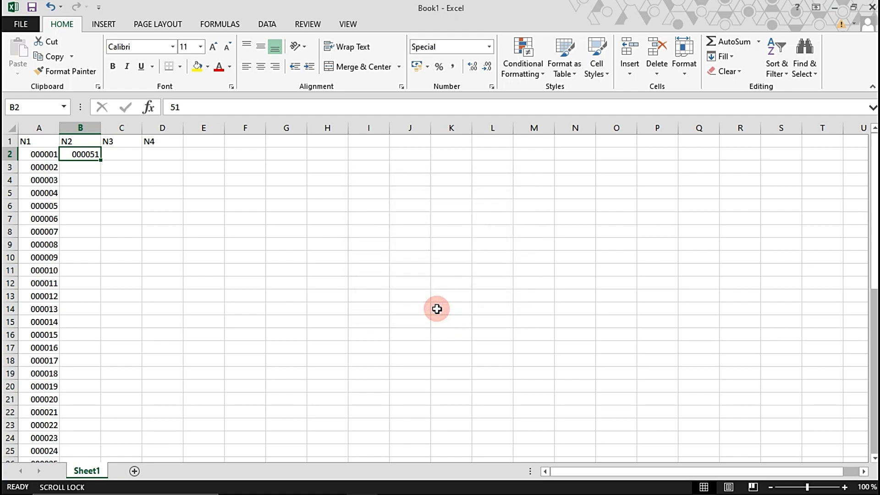
left_click(204, 232)
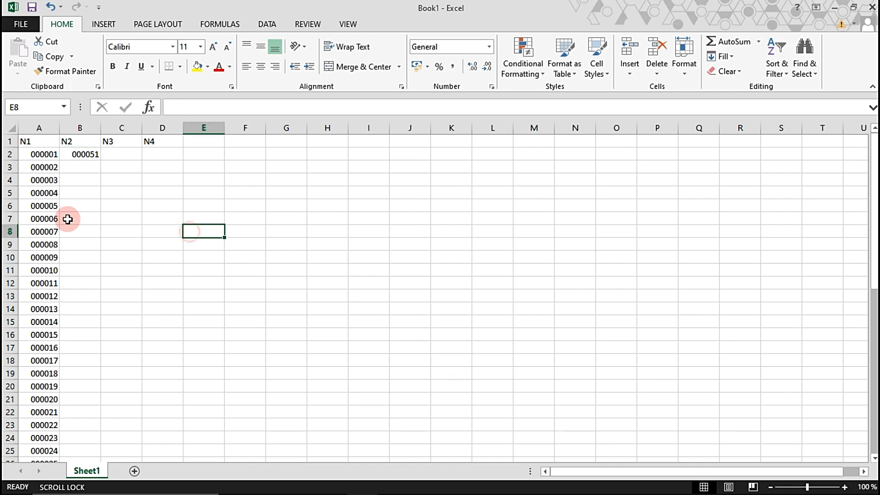
Fill a linear series down column B from B2 with step value 1 and stop value 100
left_click(100, 157)
left_click(733, 57)
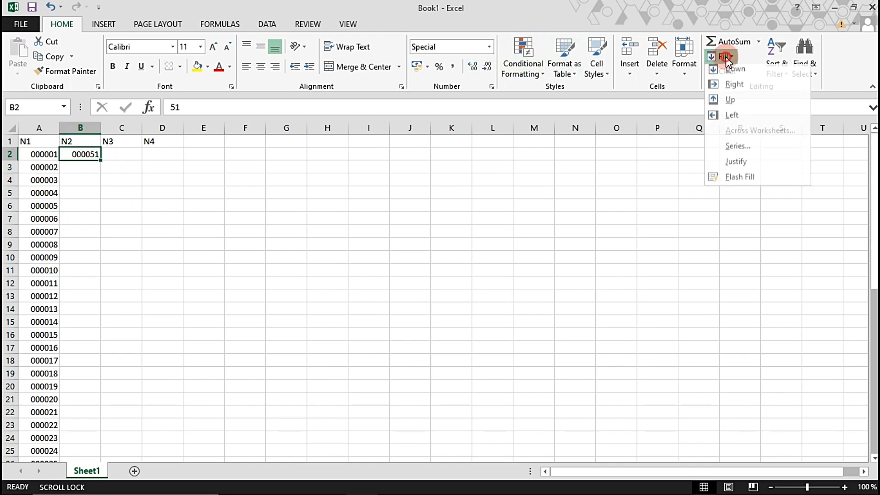
left_click(727, 152)
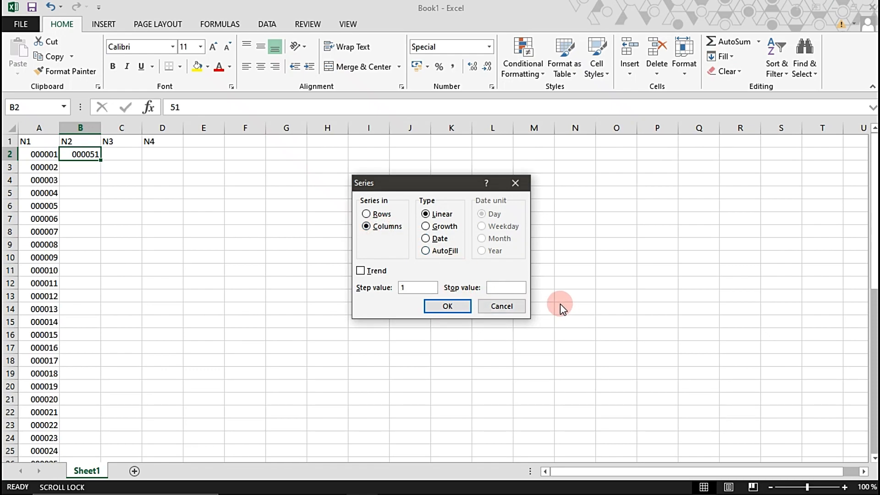
type("100")
left_click(442, 306)
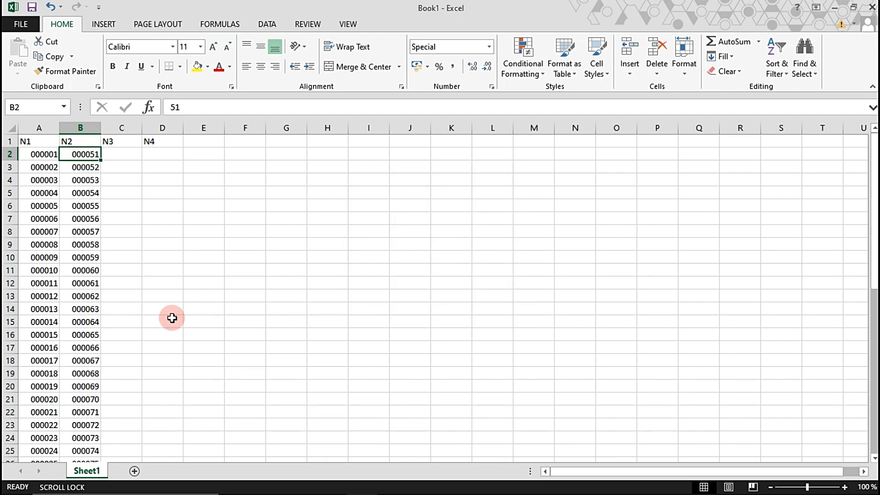
Extend the N1 and N2 series in A2:B51 across columns C and D to fill N3 and N4 down to row 51
scroll(171, 322, "down", 9)
scroll(171, 322, "down", 4)
scroll(162, 338, "up", 13)
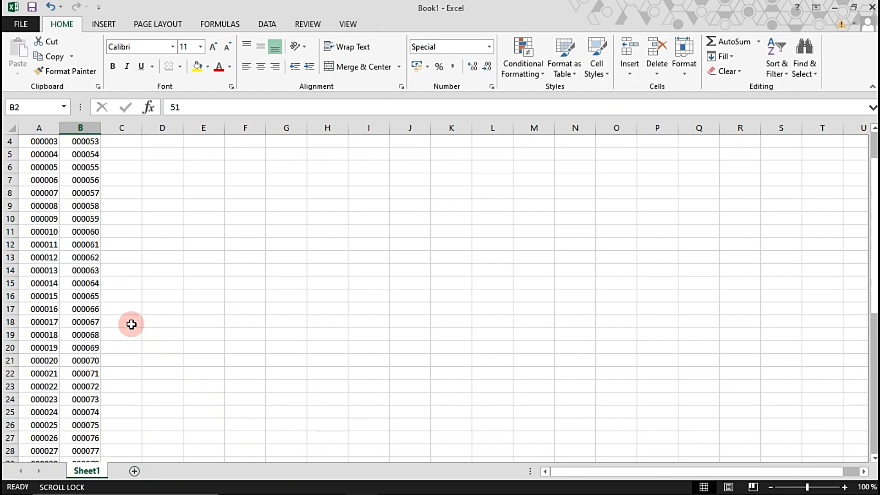
scroll(97, 248, "down", 8)
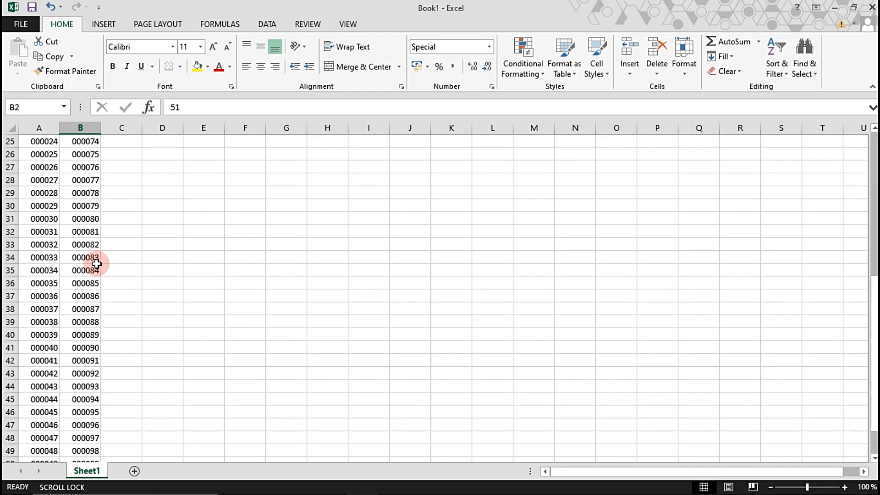
scroll(94, 261, "up", 8)
left_click_drag(46, 158, 174, 445)
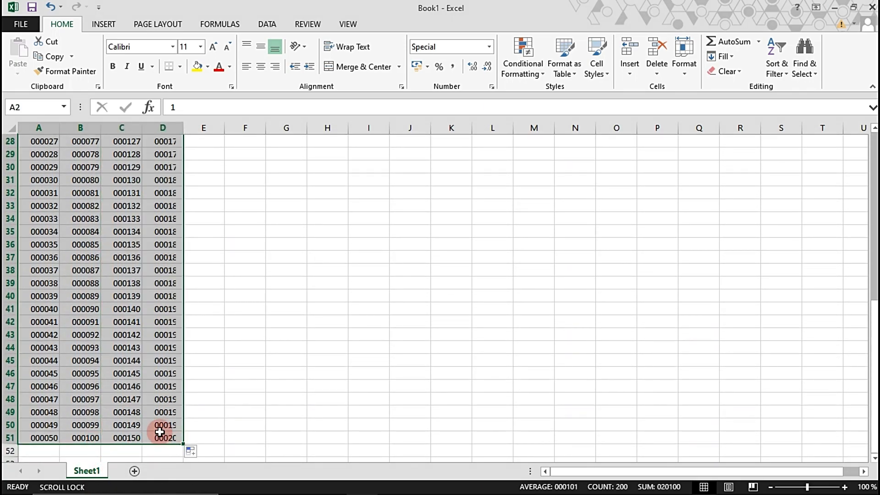
scroll(241, 383, "up", 9)
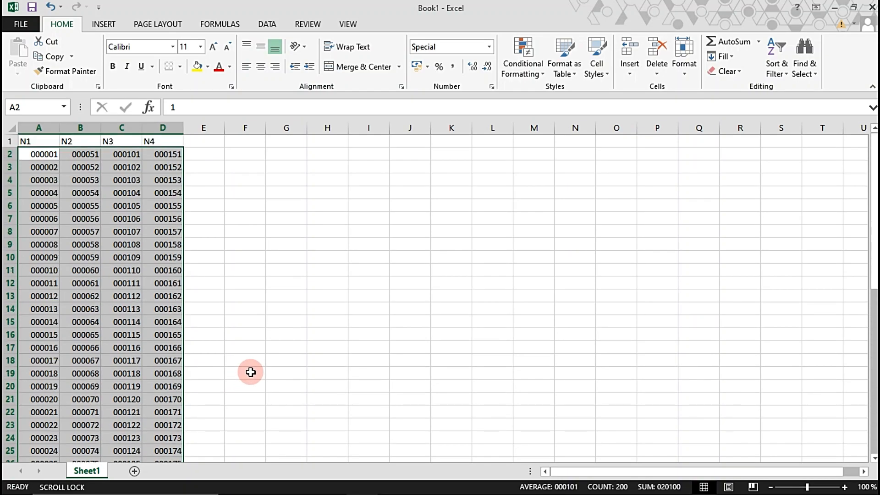
left_click(269, 307)
Save the workbook in the Documents folder as ORNO.csv in CSV (Comma delimited) format, agreeing to keep that format
left_click(25, 23)
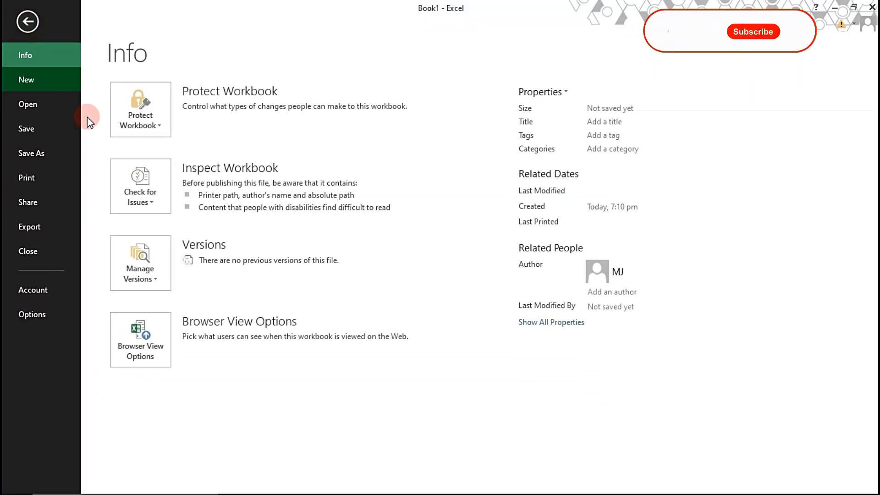
left_click(31, 153)
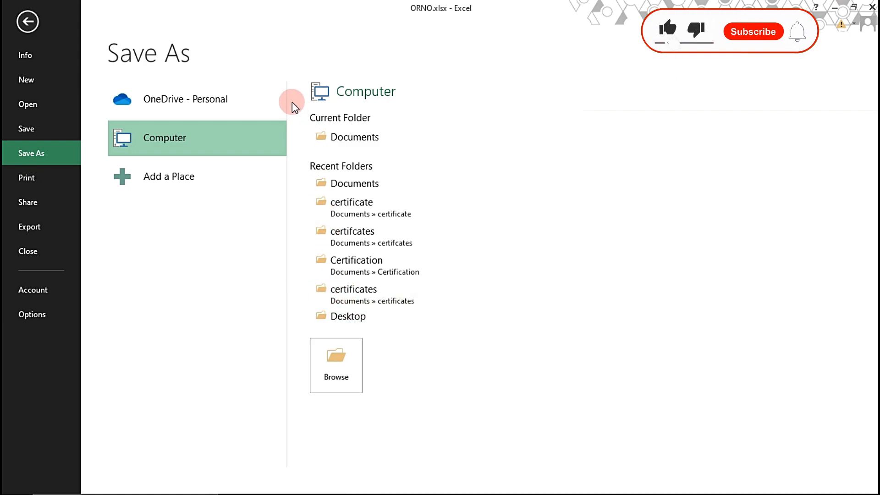
left_click(318, 134)
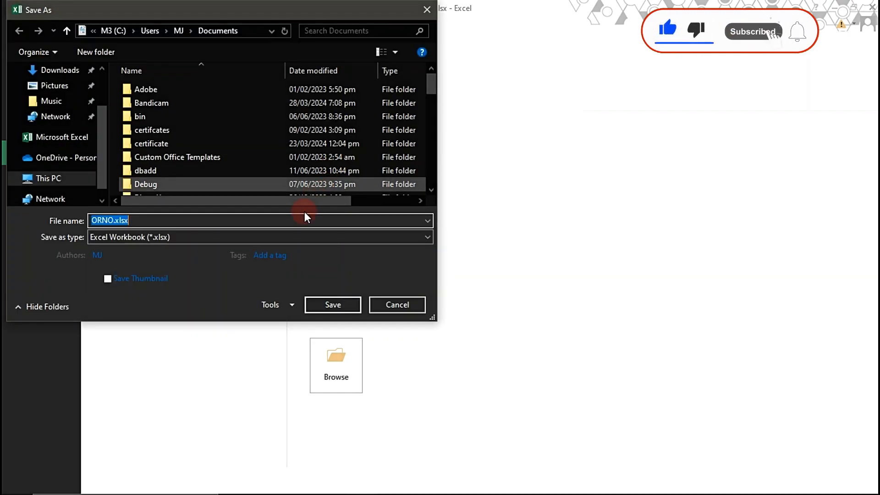
left_click(195, 235)
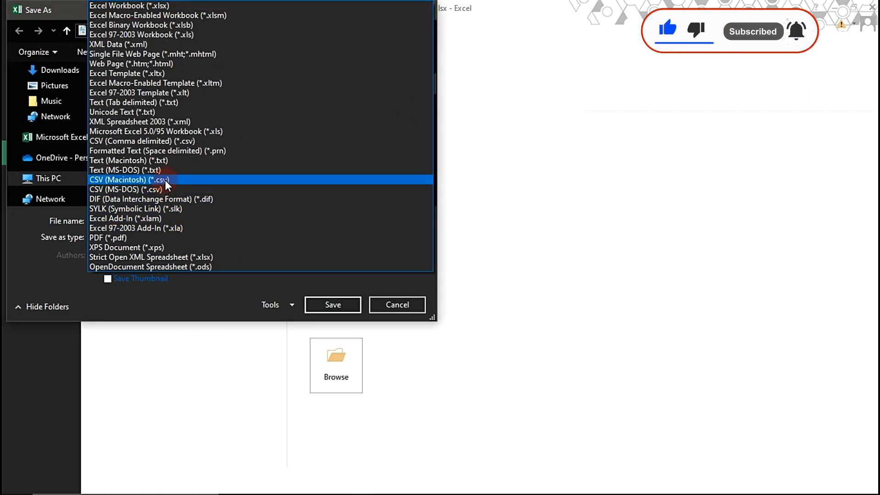
left_click(166, 140)
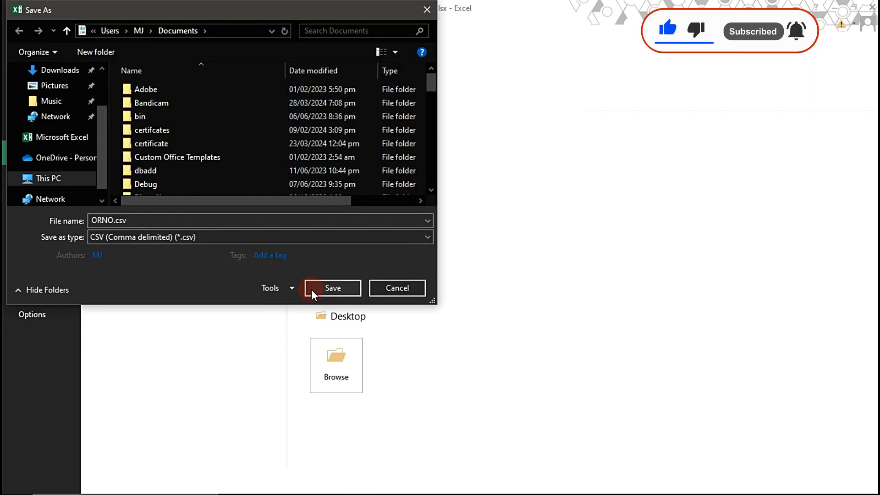
left_click(329, 288)
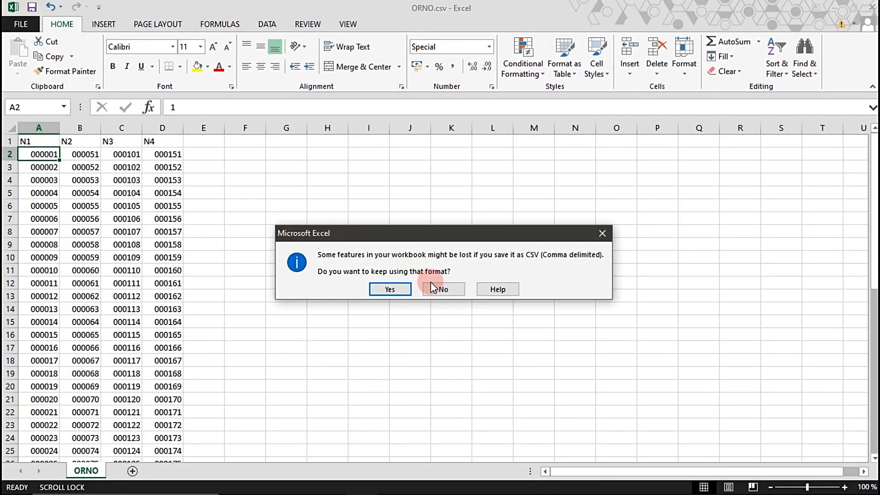
left_click(397, 286)
Switch to the receipt publication in Publisher and start choosing an existing list as the mail merge recipients
left_click(834, 9)
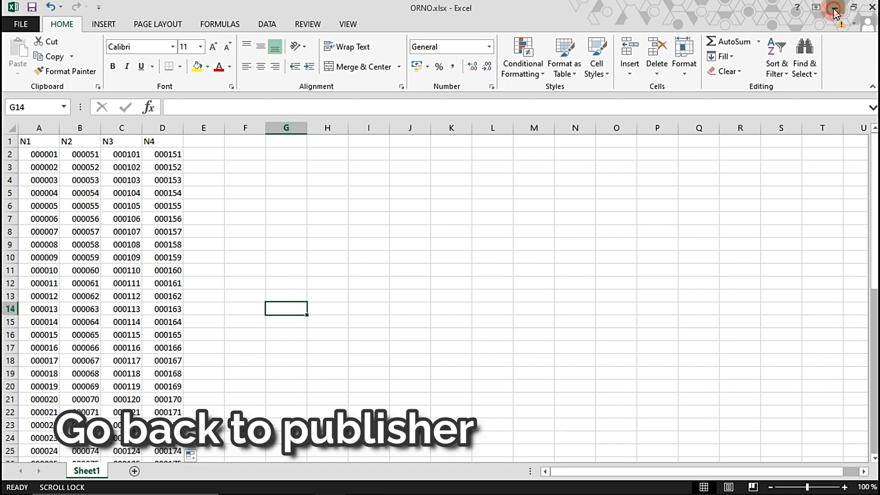
left_click(833, 9)
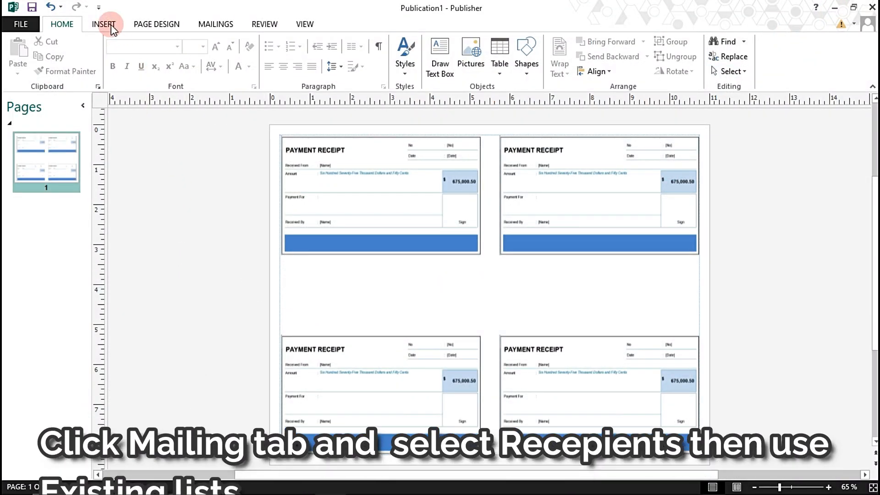
left_click(213, 24)
left_click(87, 66)
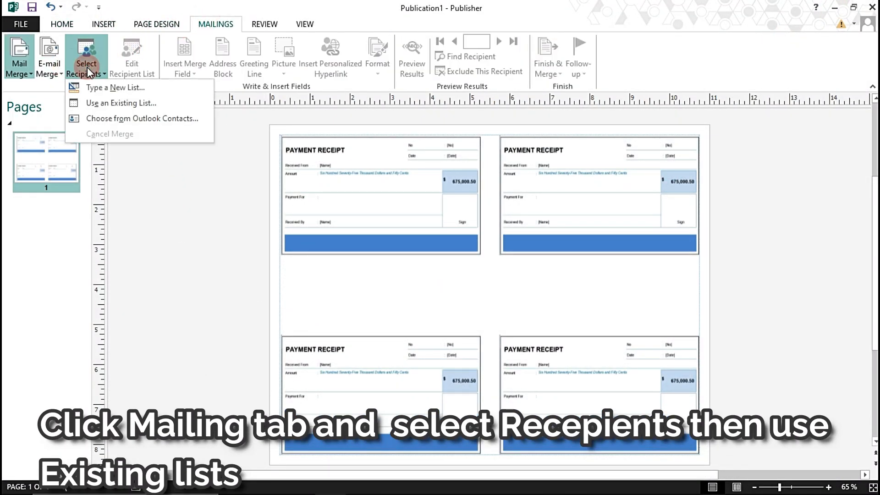
left_click(104, 104)
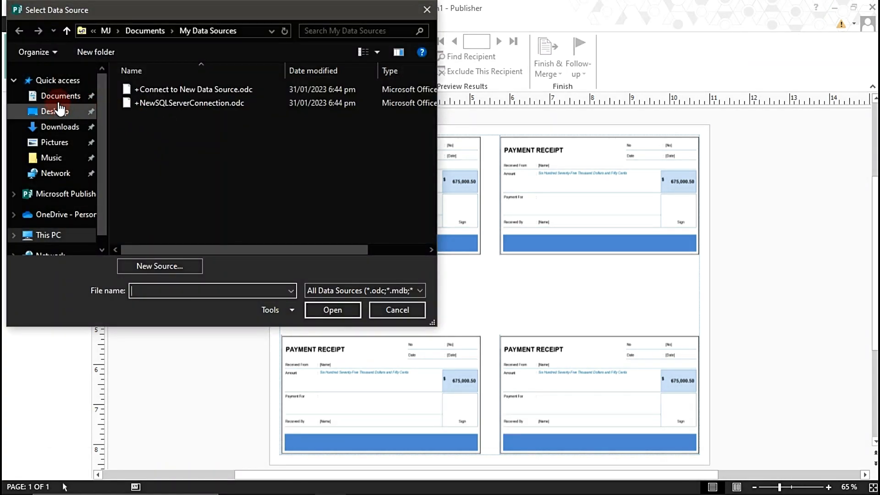
Use table Sheet1$ of ORNO.xlsx from the Documents folder as the recipient list, with the first row as column headers and all records included
left_click(60, 97)
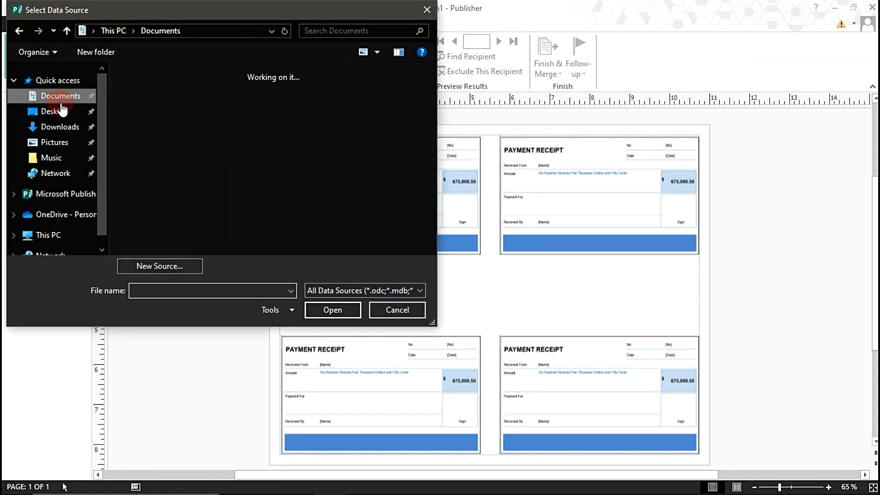
left_click(157, 107)
scroll(157, 106, "down", 10)
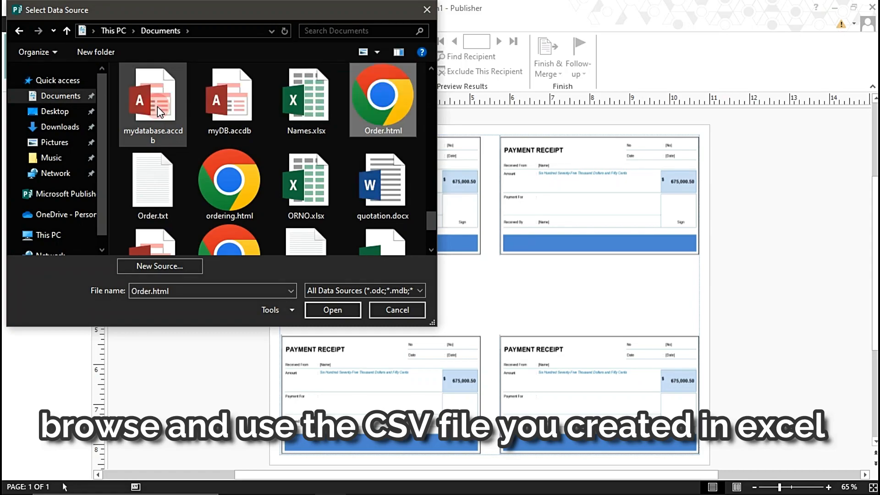
left_click(310, 192)
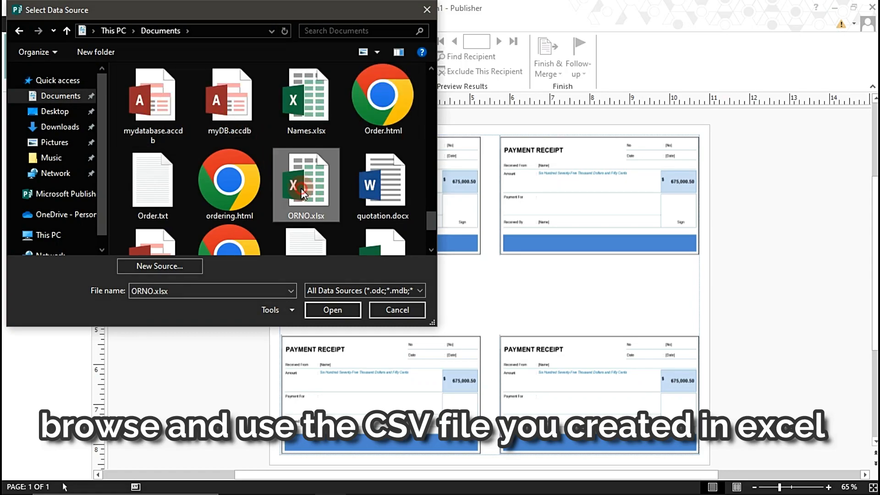
double_click(303, 192)
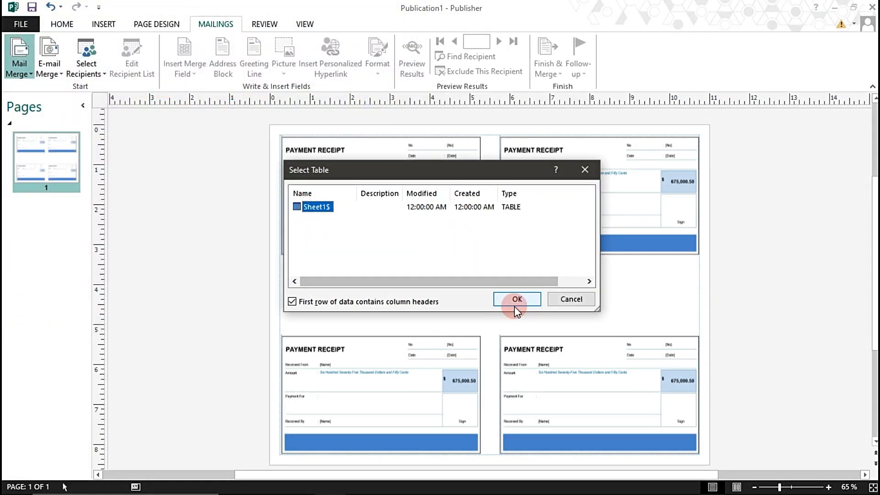
left_click(515, 303)
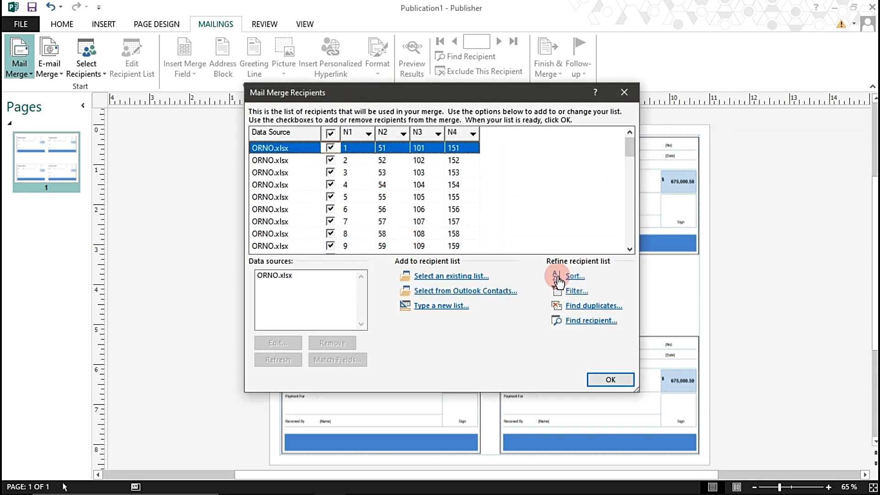
left_click(611, 379)
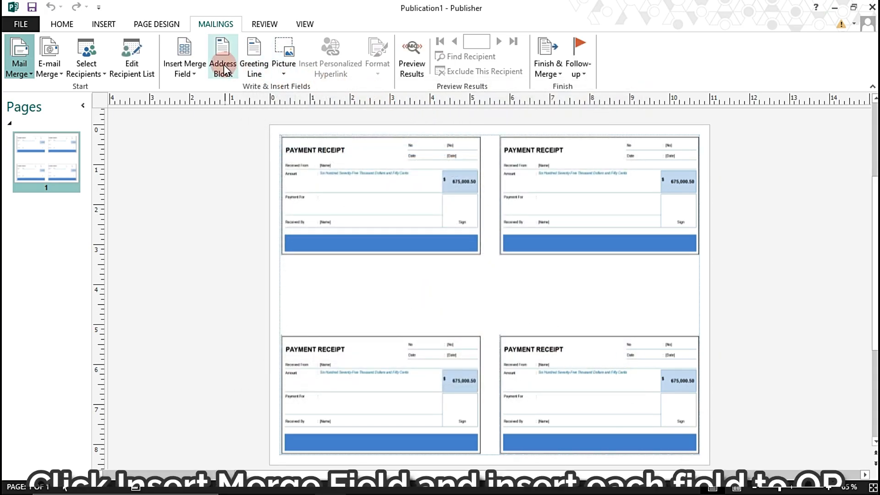
Insert the N1 merge field and shrink its text box to about 1.00 x 0.23 in
left_click(191, 75)
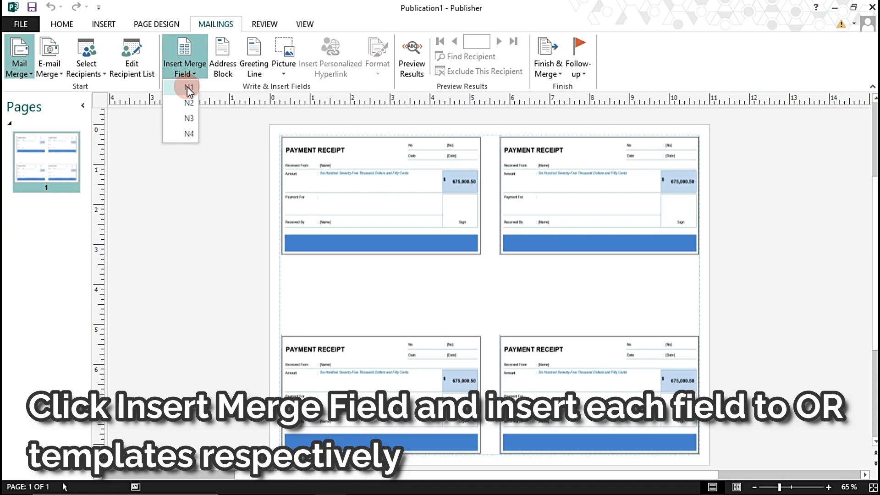
left_click(188, 88)
left_click(474, 271)
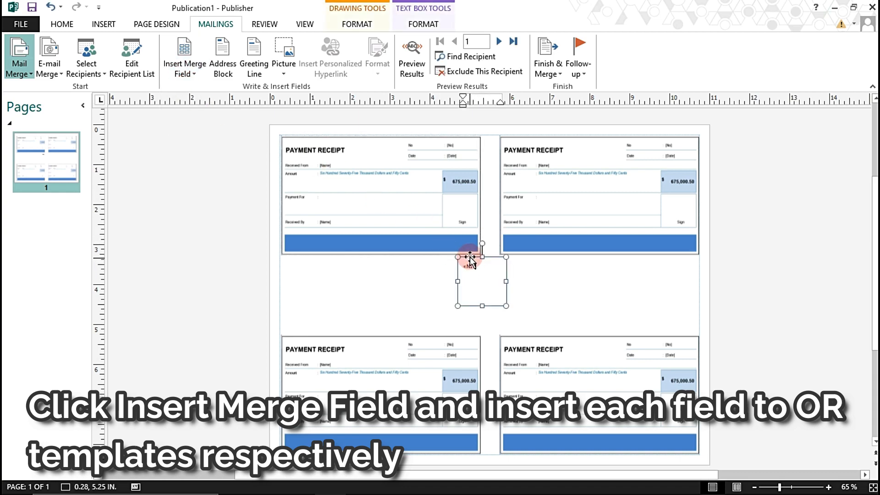
left_click(468, 251)
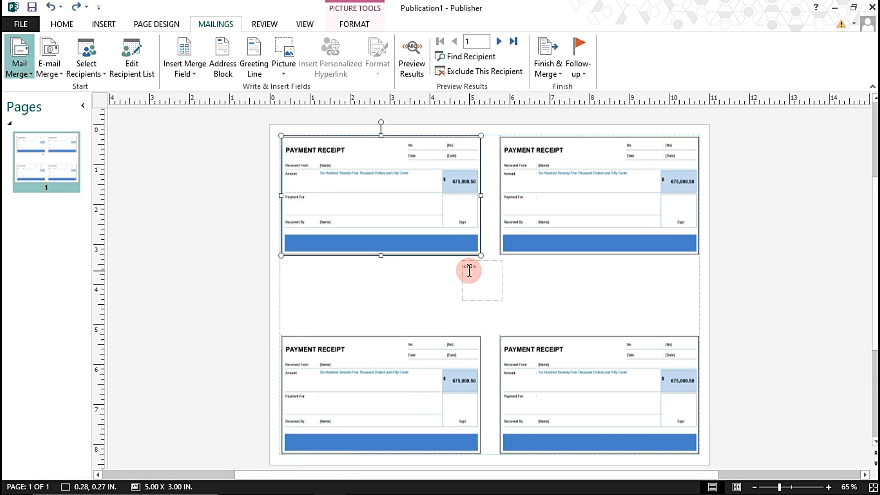
left_click(468, 270)
left_click_drag(482, 301, 481, 275)
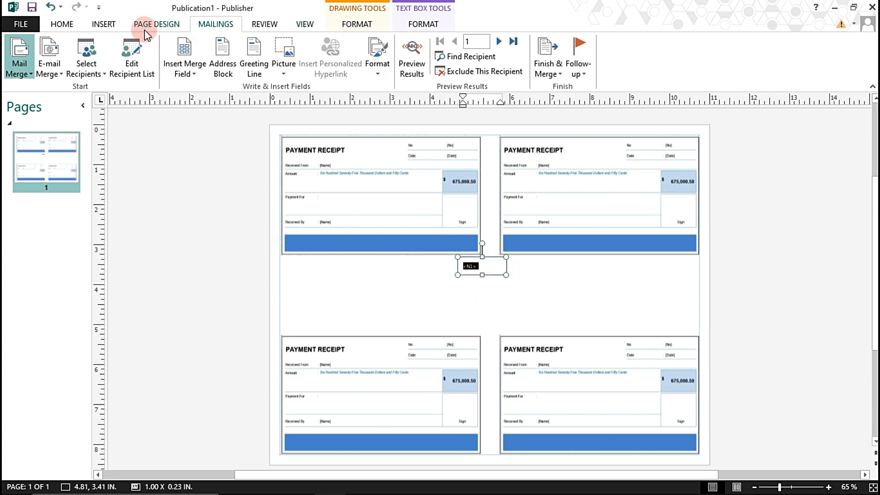
Move the N1 text box onto the right end of the upper-left receipt's blue bar, at about 4.14, 2.83 in
left_click(61, 23)
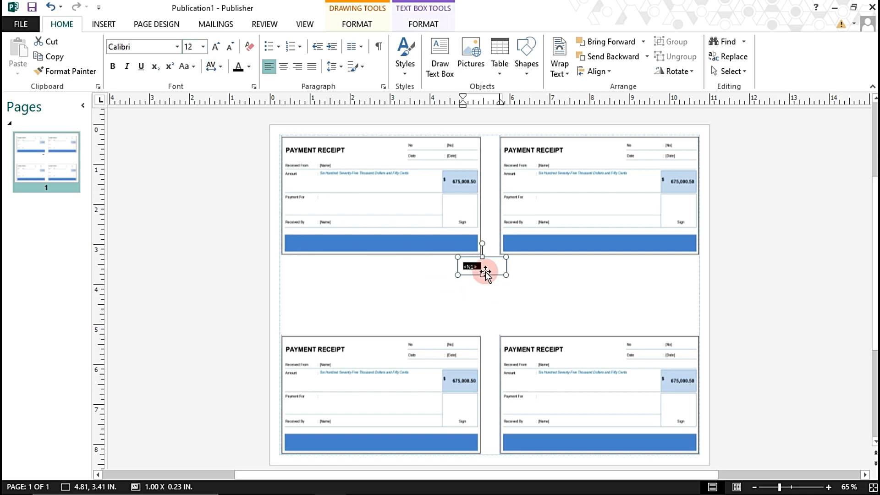
left_click_drag(469, 257, 441, 248)
key("ctrl+z")
left_click(468, 270)
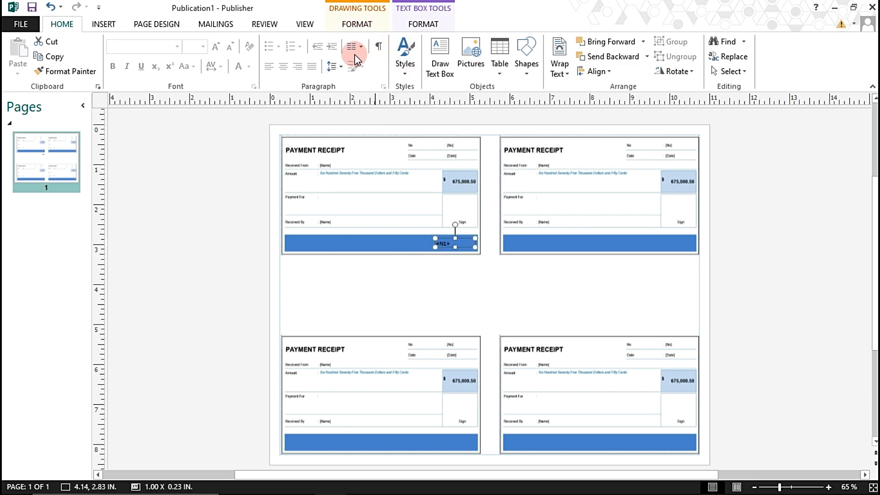
Add the prefix "No. " in front of the N1 merge field on the upper-left receipt
double_click(441, 243)
left_click(435, 242)
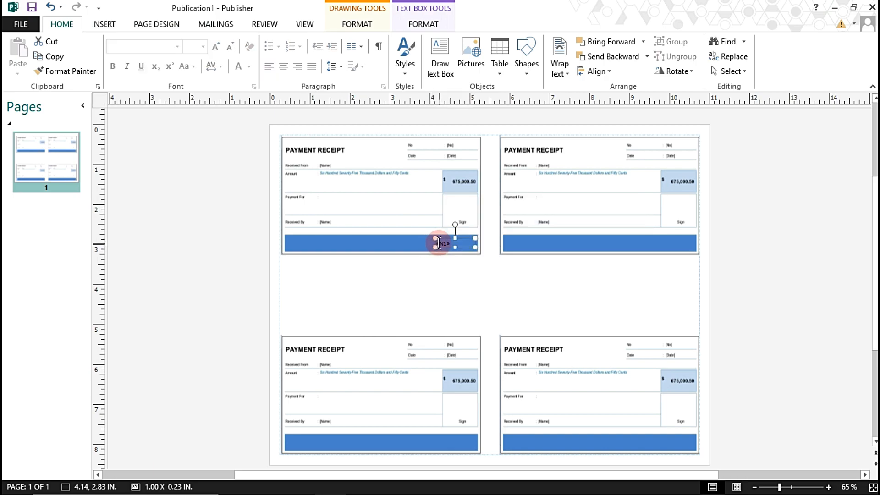
double_click(439, 243)
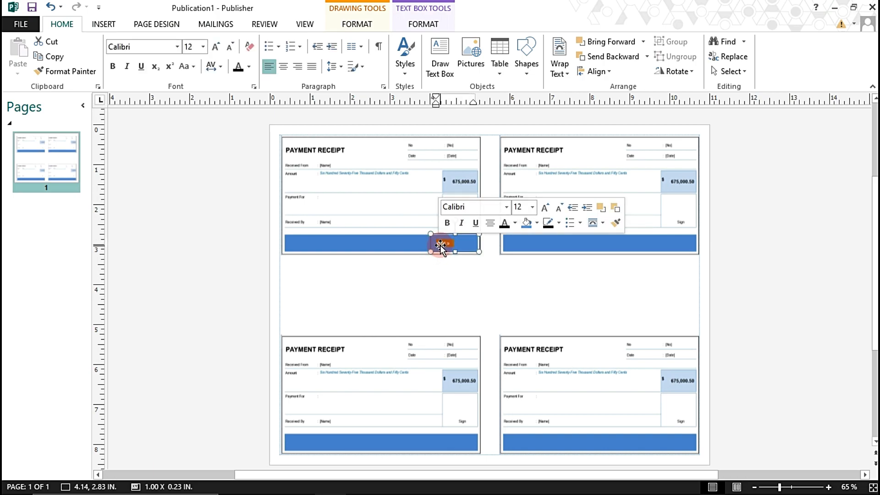
scroll(440, 243, "up", 2)
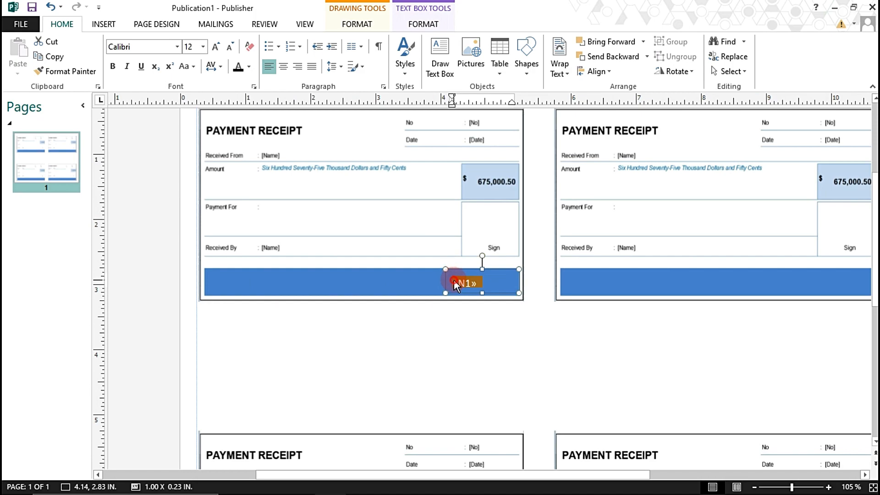
left_click(454, 281)
key("ctrl+a")
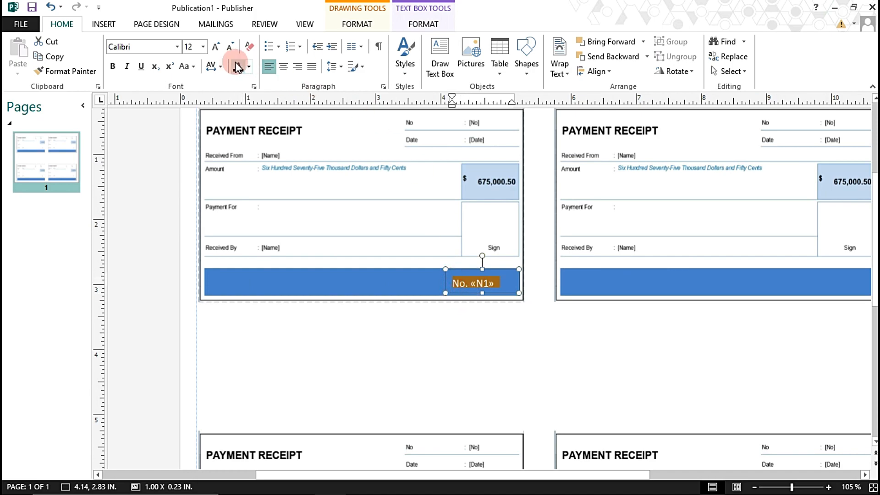
Make the whole "No. «N1»" text dark red and bold
left_click(248, 66)
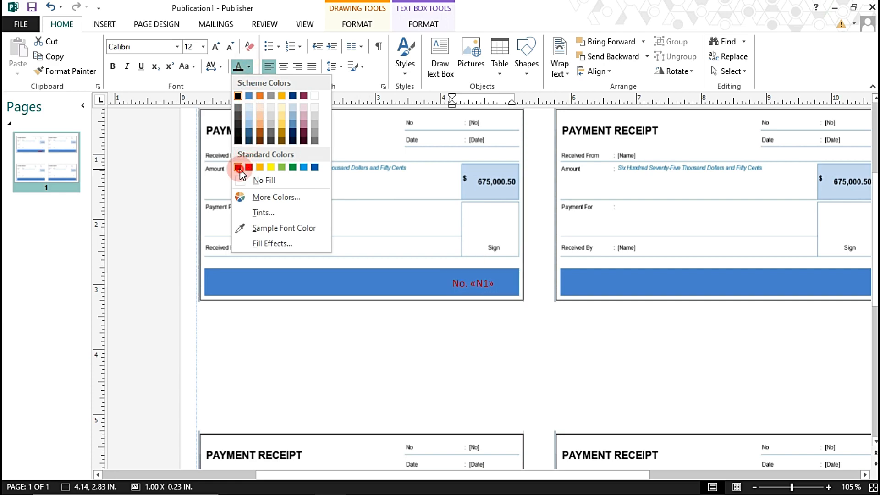
left_click(238, 167)
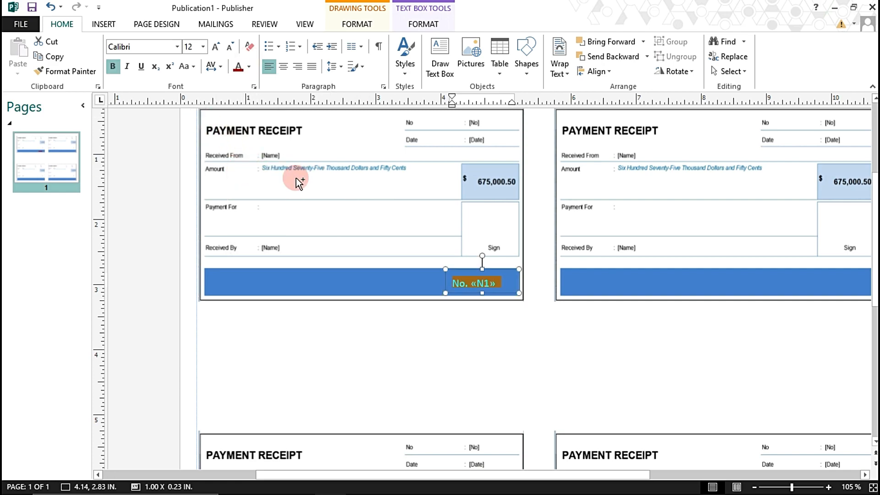
key("ctrl+b")
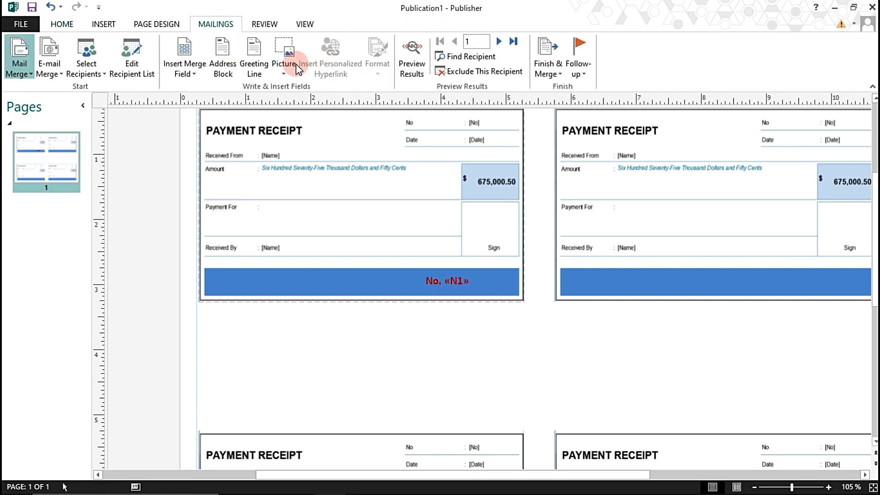
Preview the merge results and right-align the receipt number within its text box
left_click(410, 60)
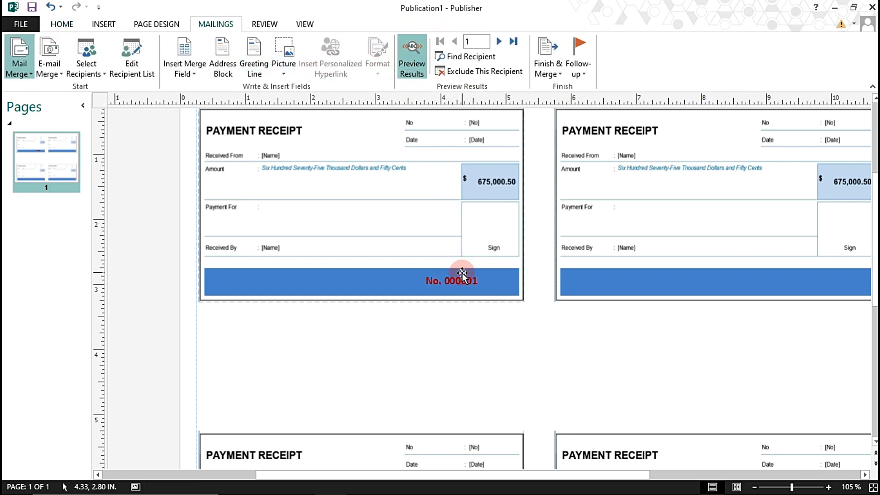
left_click(430, 286)
left_click(441, 276)
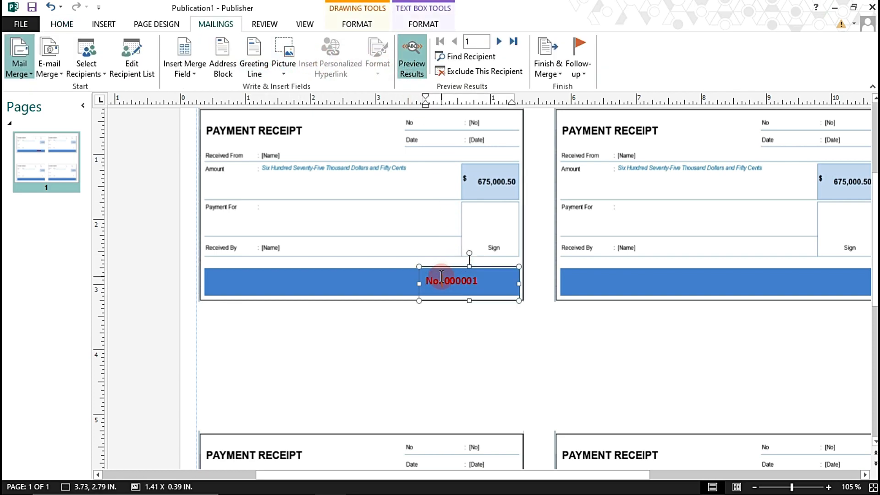
key("ctrl+a")
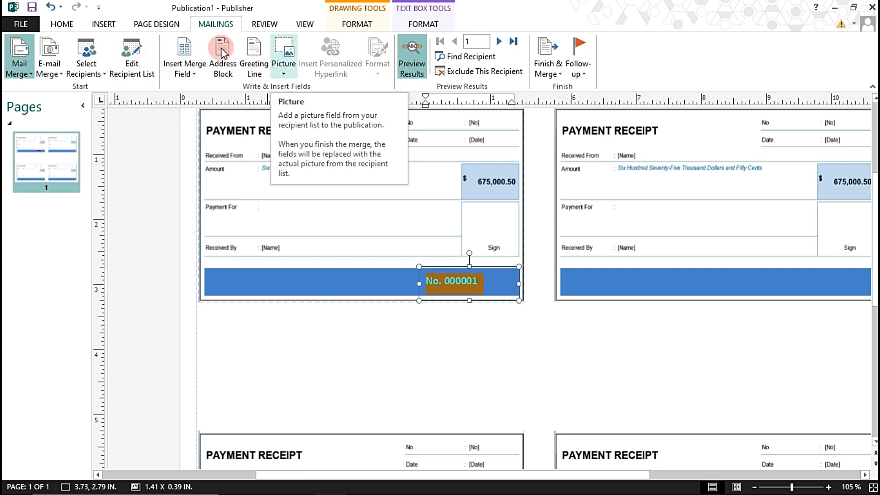
left_click(51, 47)
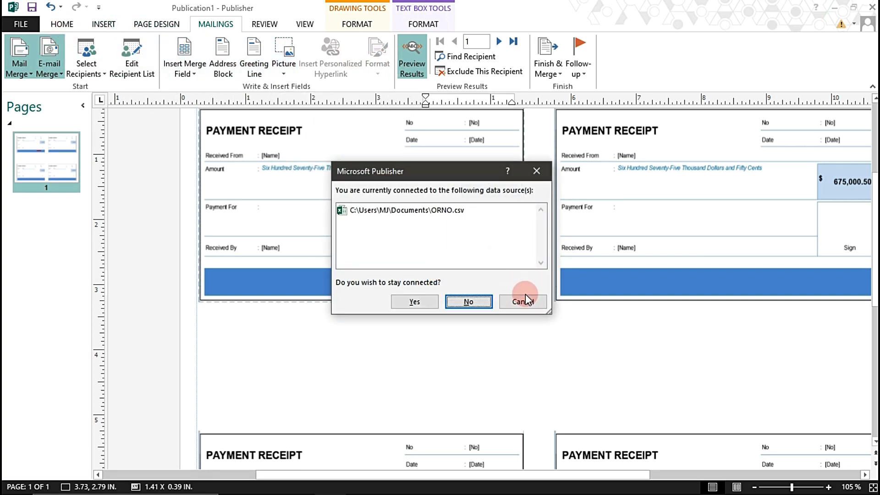
left_click(523, 302)
left_click(64, 25)
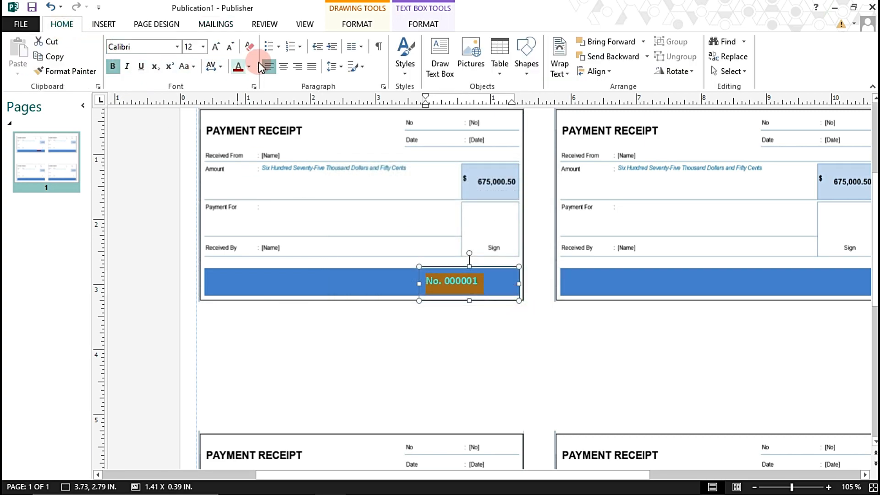
left_click(298, 67)
left_click(560, 341)
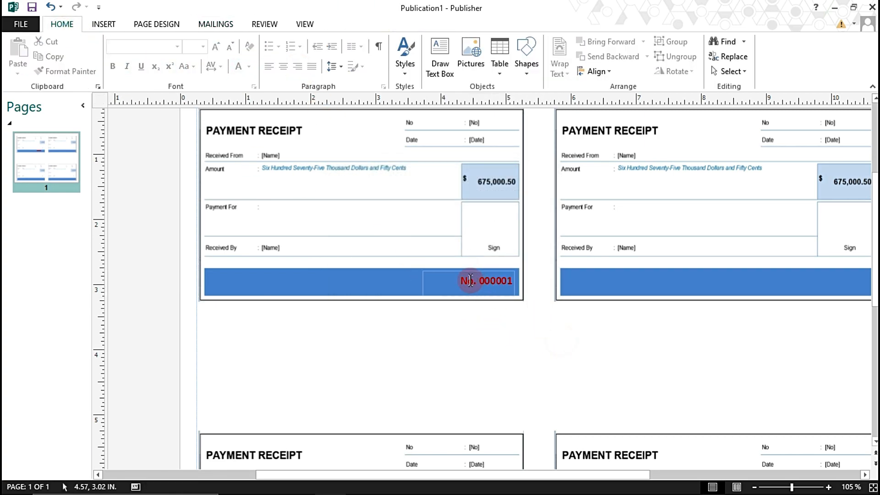
Duplicate the number text box of the upper-left receipt by copying and pasting it
left_click(471, 281)
left_click(600, 327)
left_click(472, 284)
left_click(429, 269)
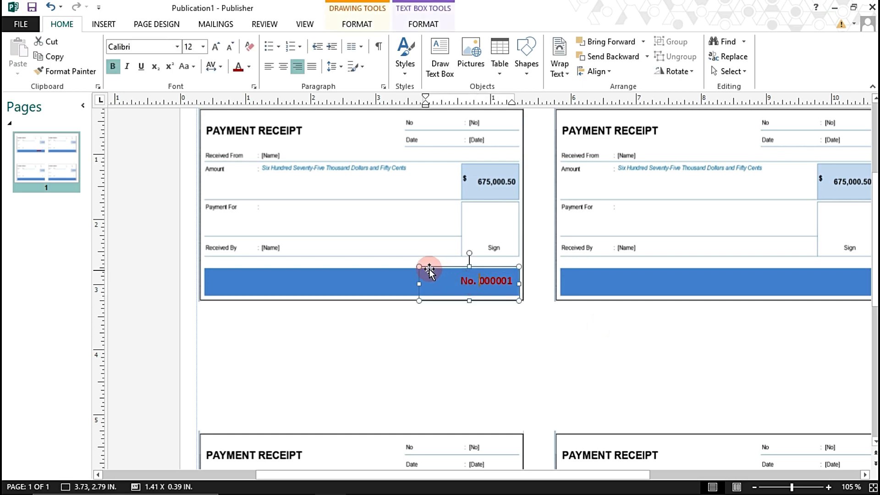
left_click(426, 265)
left_click(464, 285)
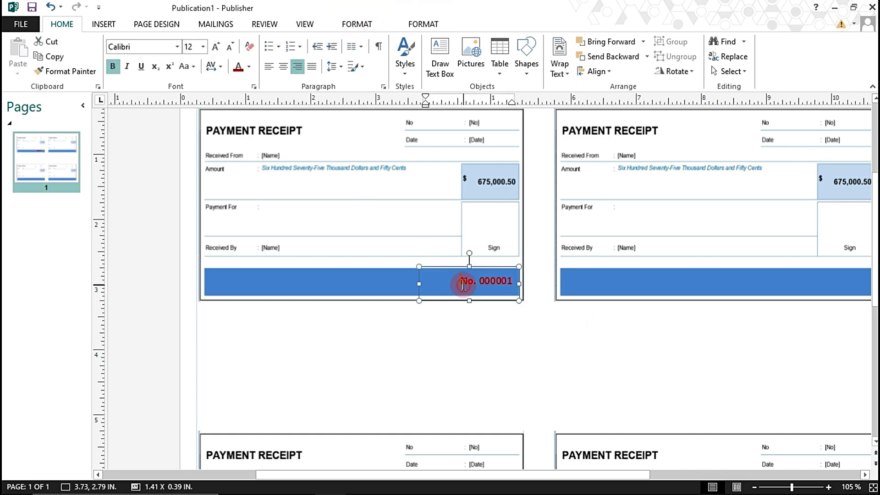
left_click(418, 292)
left_click(467, 278)
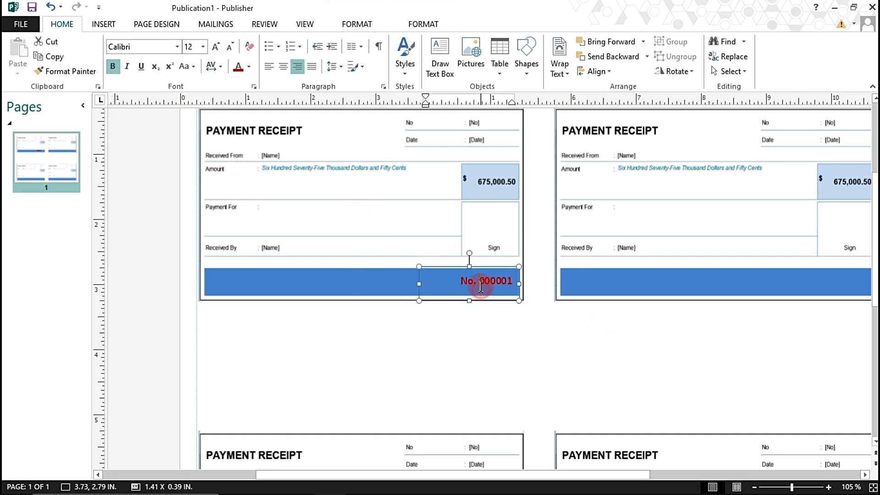
left_click(485, 277)
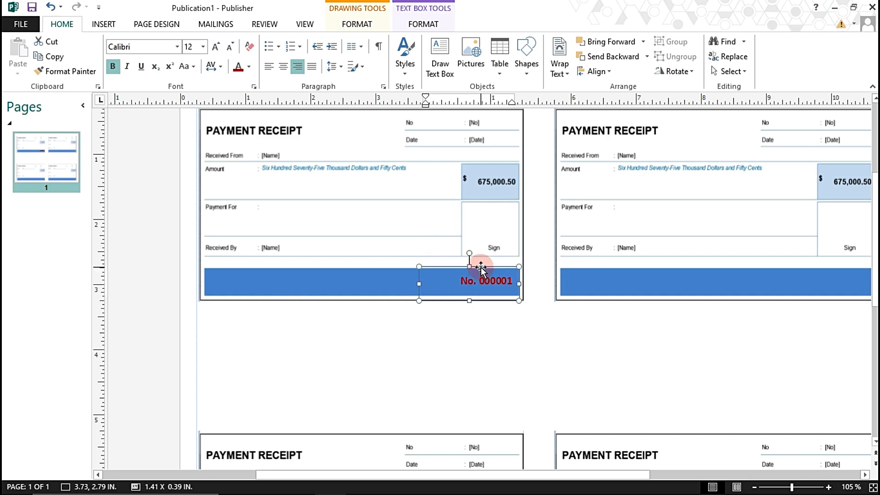
left_click(479, 265)
left_click(477, 263)
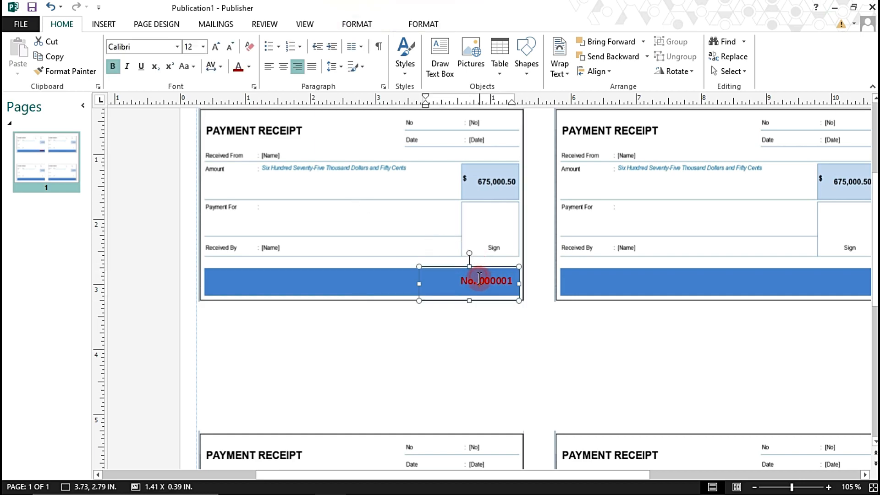
left_click(518, 285)
scroll(486, 291, "down", 1)
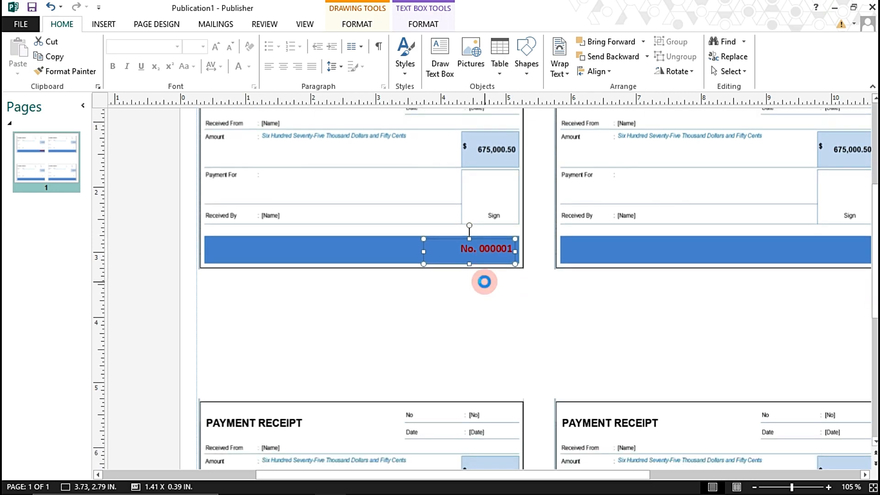
key("ctrl+c")
key("ctrl+v")
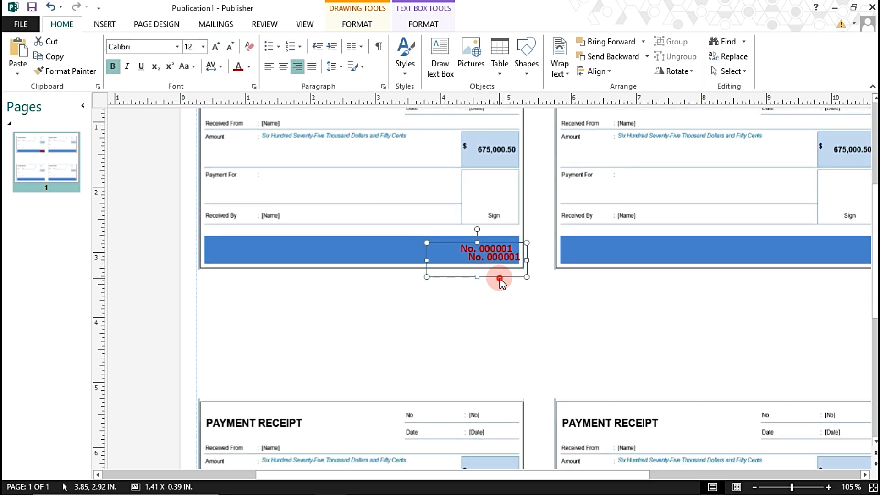
Move the duplicated number box onto the upper-right receipt's blue bar, at about 9.20, 2.81 in, level with the first number
left_click(496, 278)
double_click(494, 277)
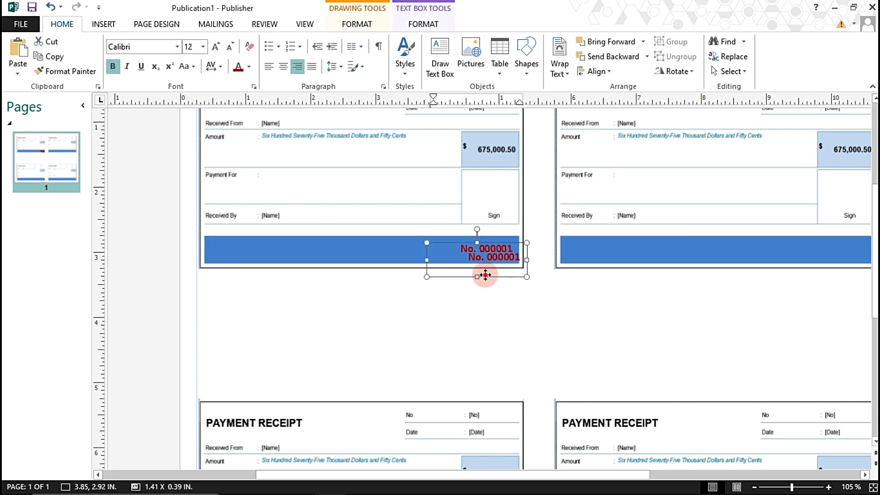
left_click_drag(487, 275, 831, 265)
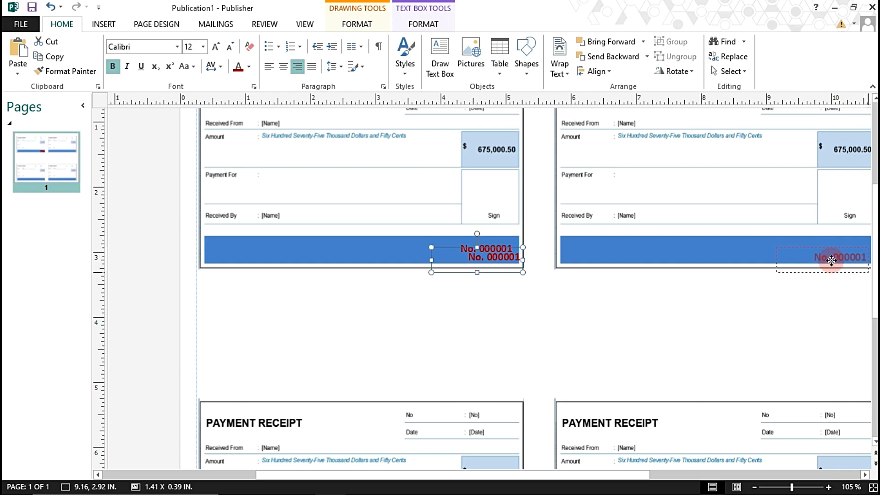
double_click(831, 259)
left_click_drag(833, 265, 812, 269)
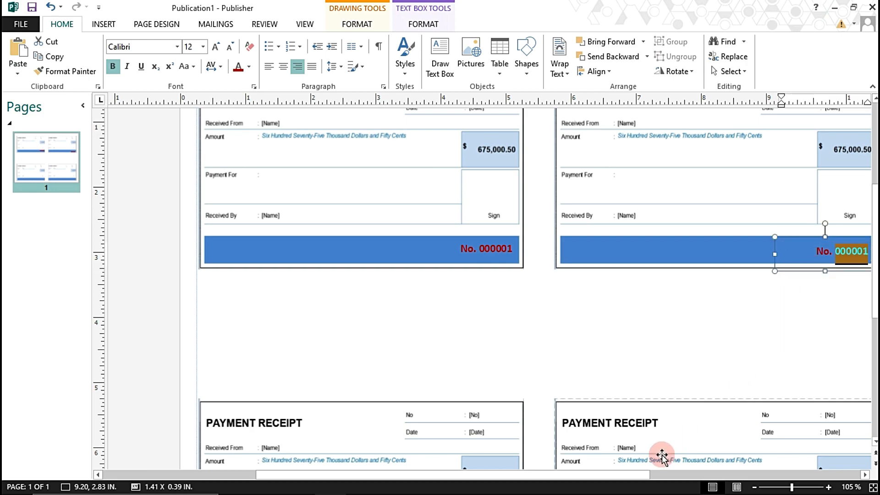
left_click_drag(617, 475, 665, 476)
left_click(684, 328)
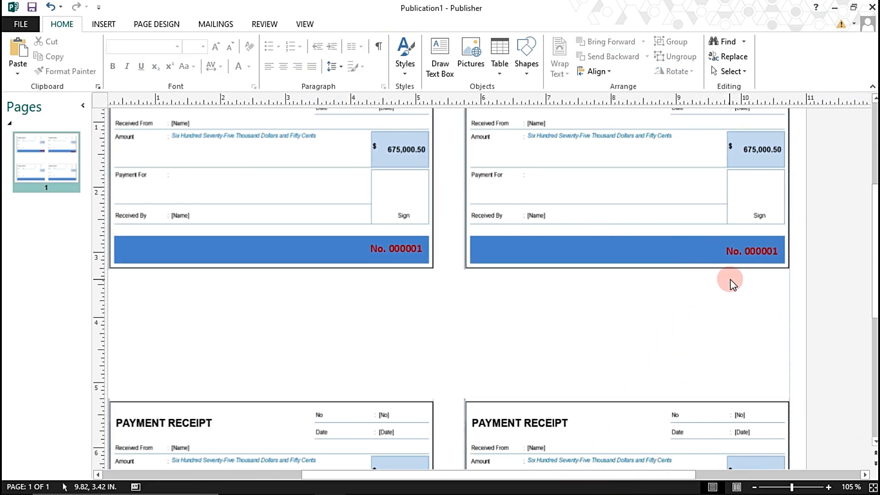
left_click(733, 252)
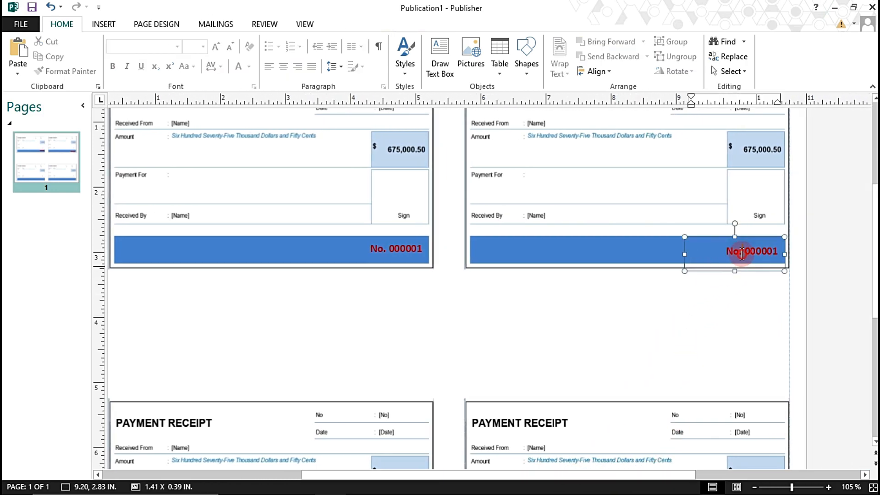
left_click(717, 271)
left_click(739, 267)
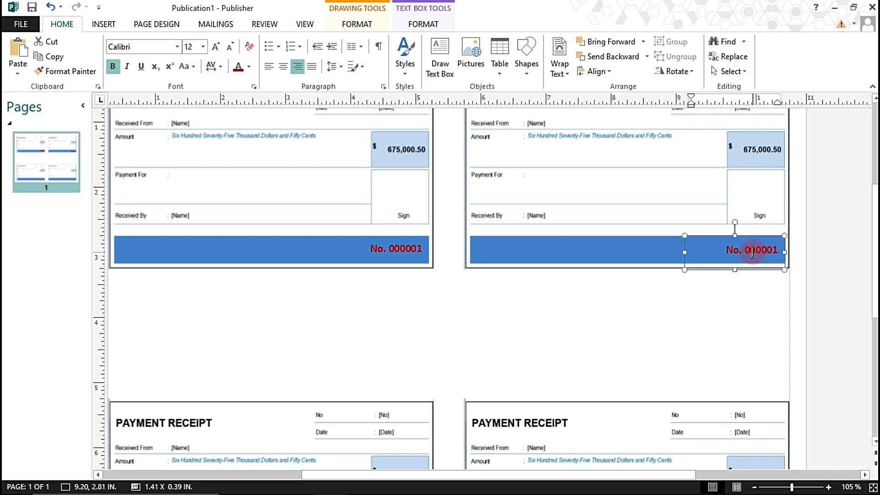
Replace the number after "No." on the upper-right receipt with the N2 merge field
left_click_drag(750, 251, 788, 253)
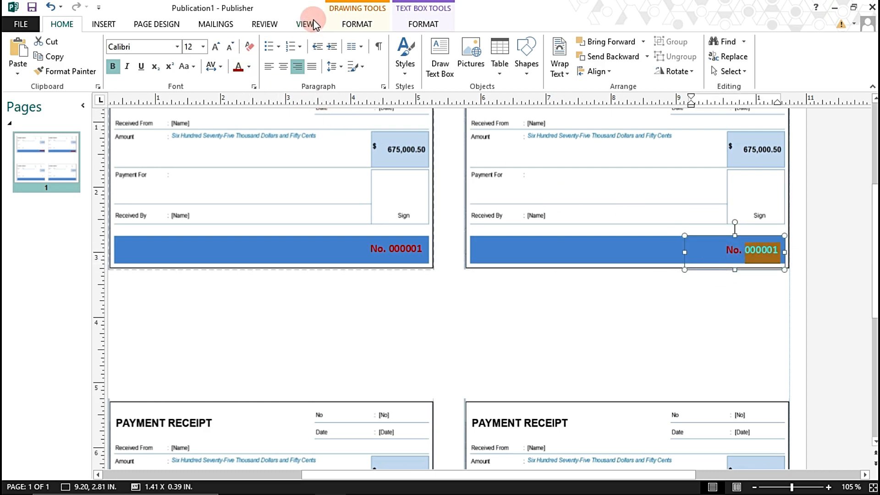
left_click(215, 25)
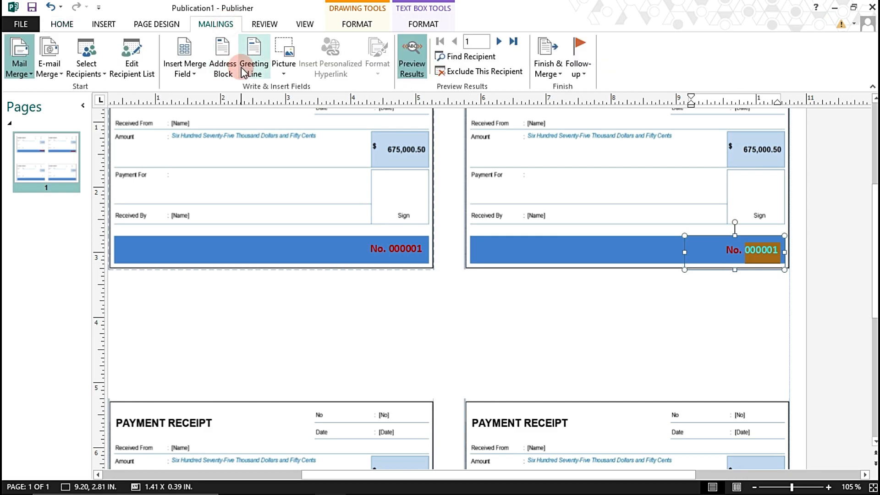
left_click(184, 59)
left_click(182, 106)
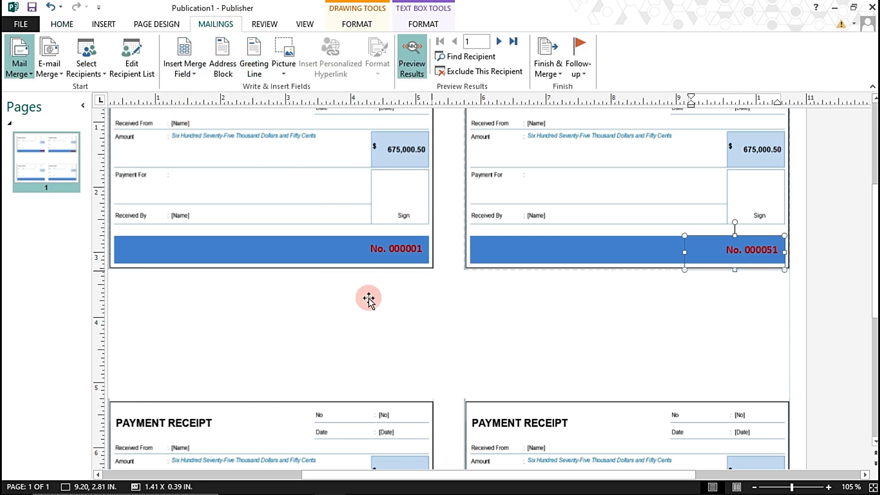
Select the number boxes of both upper receipts and duplicate them just below their blue bars, at about 3.85, 3.31 in
scroll(361, 304, "down", 1)
double_click(405, 200)
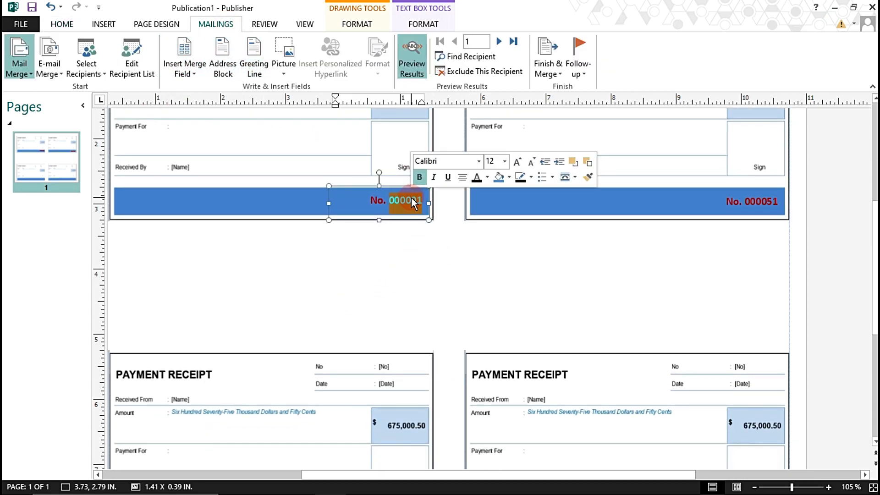
left_click(731, 205, "shift")
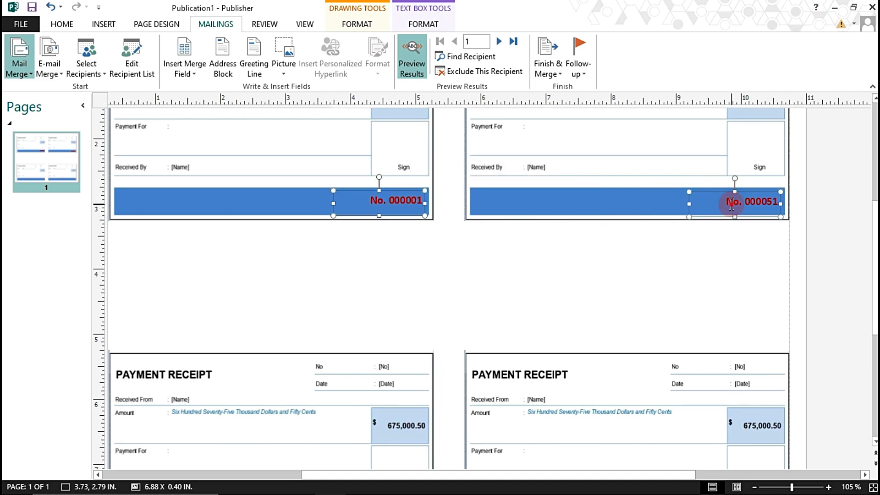
left_click(731, 205, "alt")
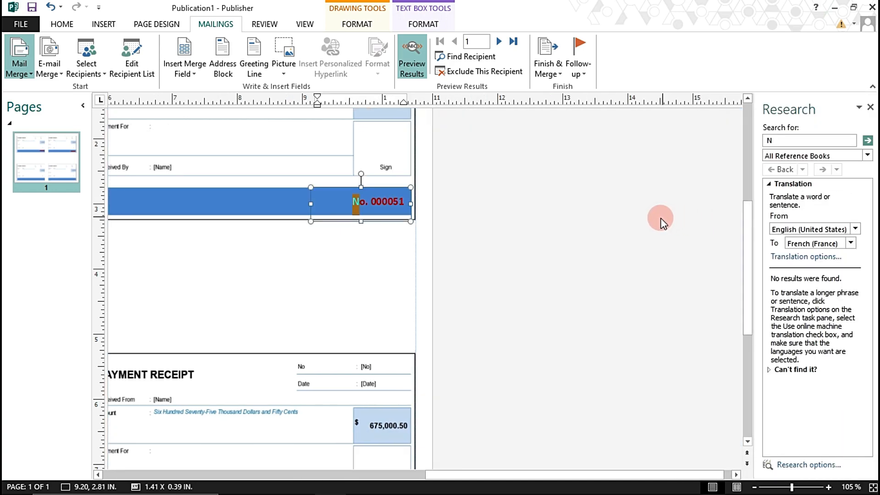
left_click(870, 107)
scroll(581, 393, "down", 2)
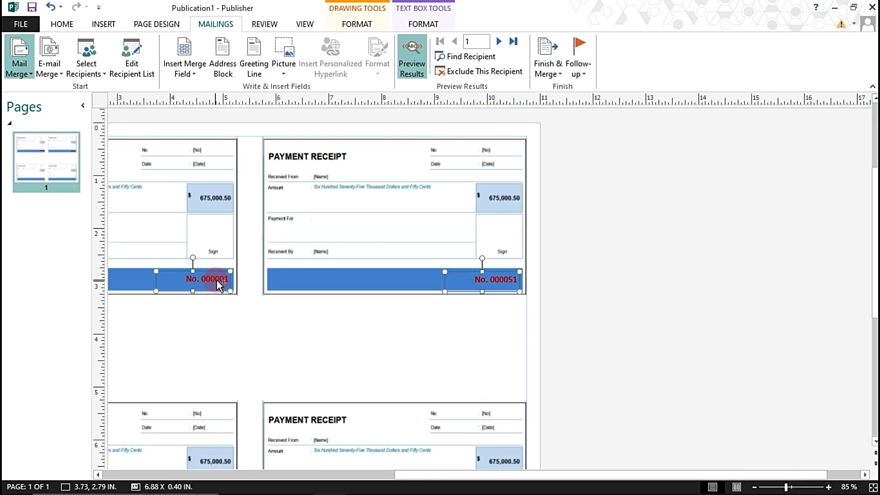
left_click_drag(216, 280, 223, 321)
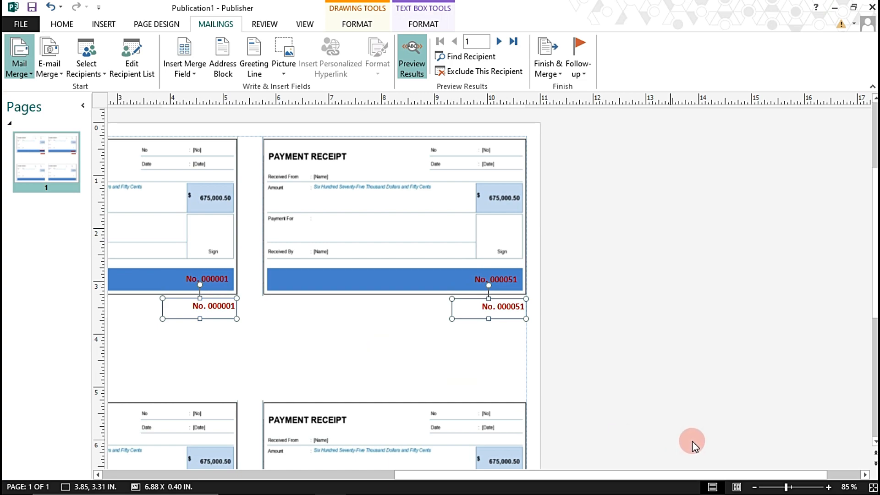
Move the duplicated pair of number boxes onto the blue bars of the two lower receipts, at about 3.73, 7.85 in
left_click_drag(694, 476, 606, 474)
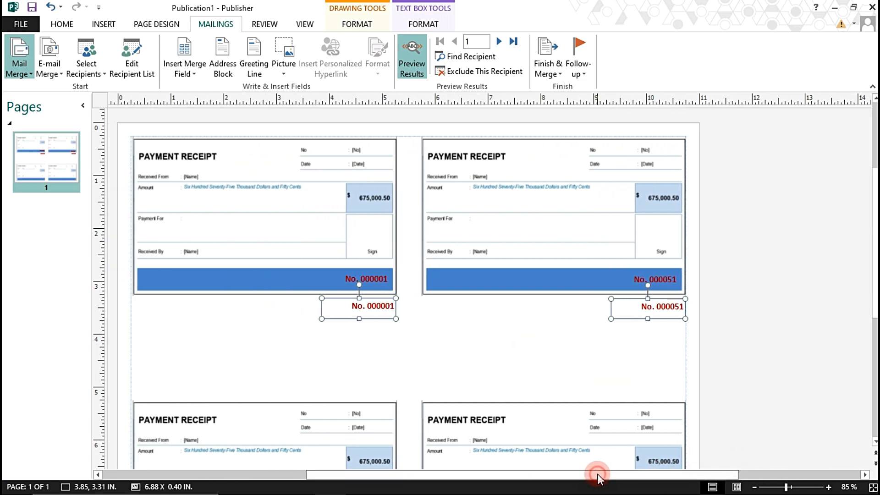
left_click_drag(874, 278, 848, 320)
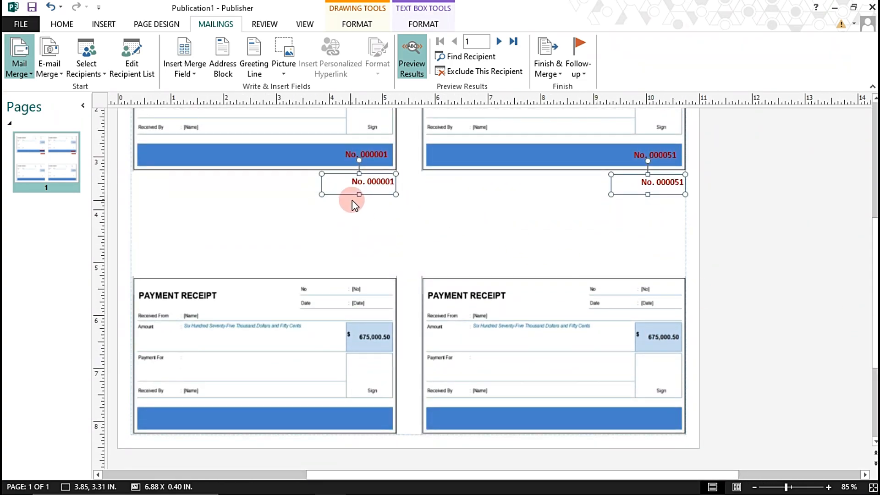
left_click_drag(367, 195, 377, 434)
left_click(775, 374)
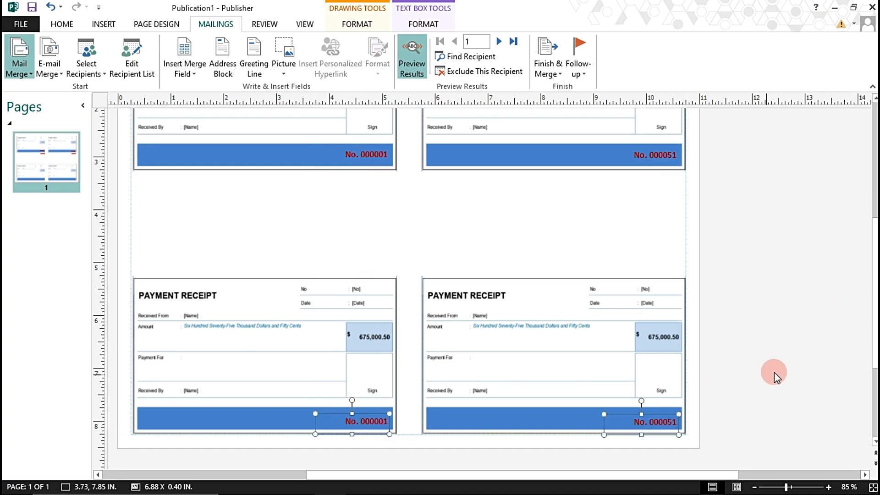
Replace the numbers after "No." on the lower-left and lower-right receipts with the N3 and N4 merge fields respectively
double_click(369, 422)
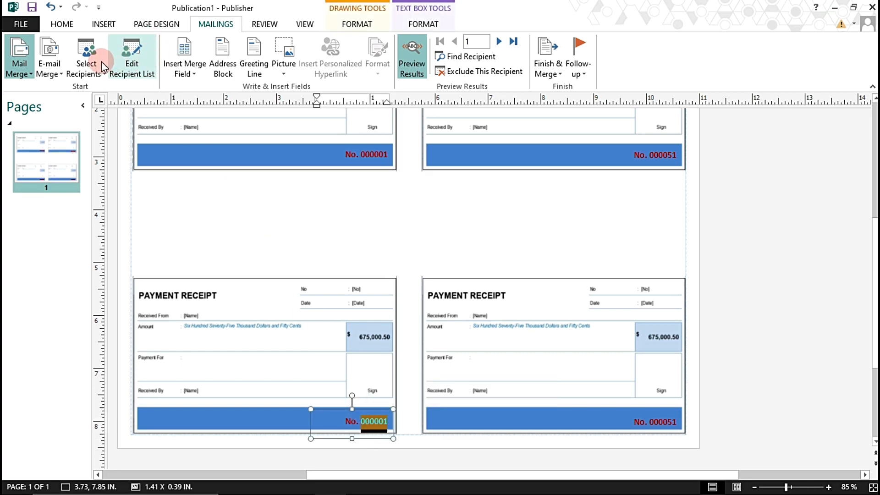
left_click(184, 69)
left_click(191, 128)
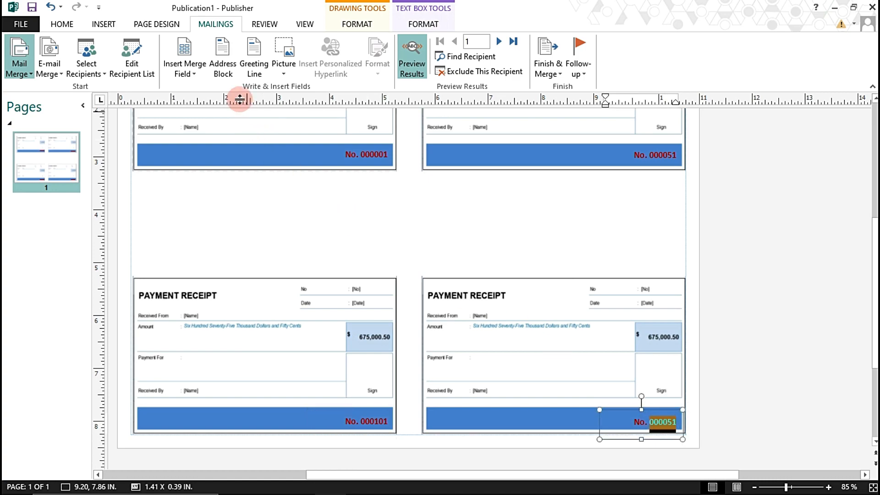
left_click(185, 70)
left_click(190, 135)
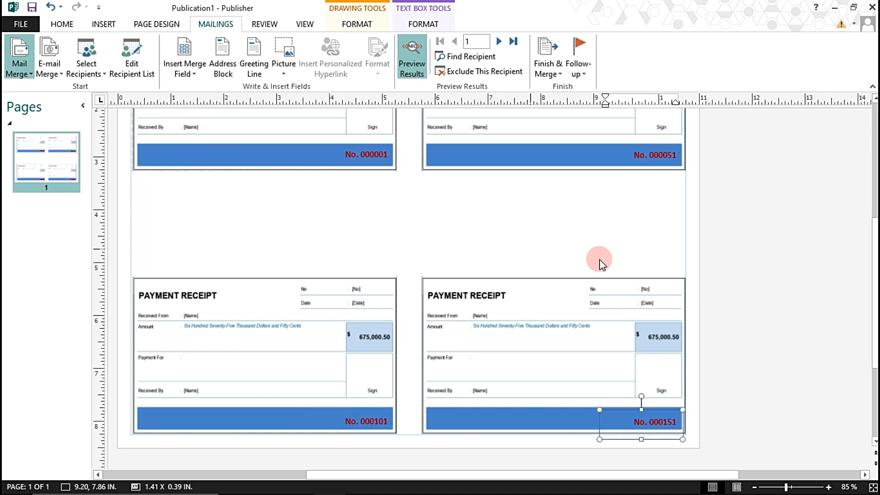
left_click(756, 275)
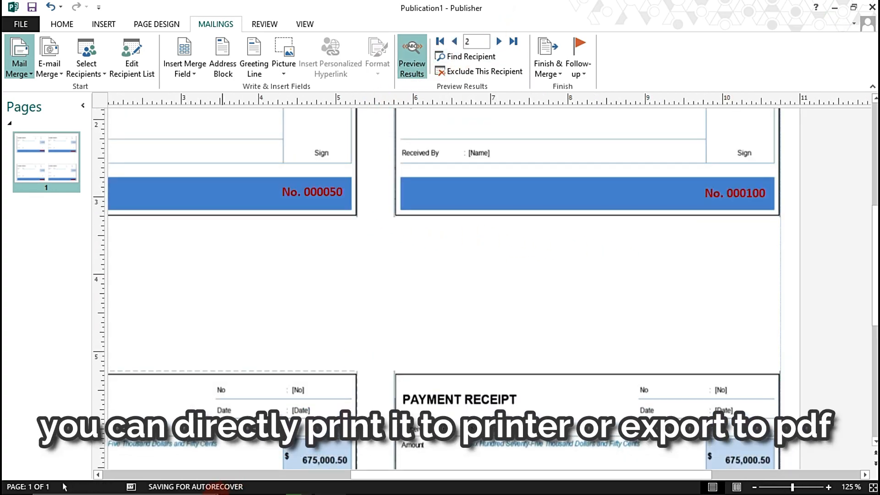
Switch to Chrome, search Google for "dopdf" and open the official doPDF website
mouse_move(222, 491)
left_click(302, 485)
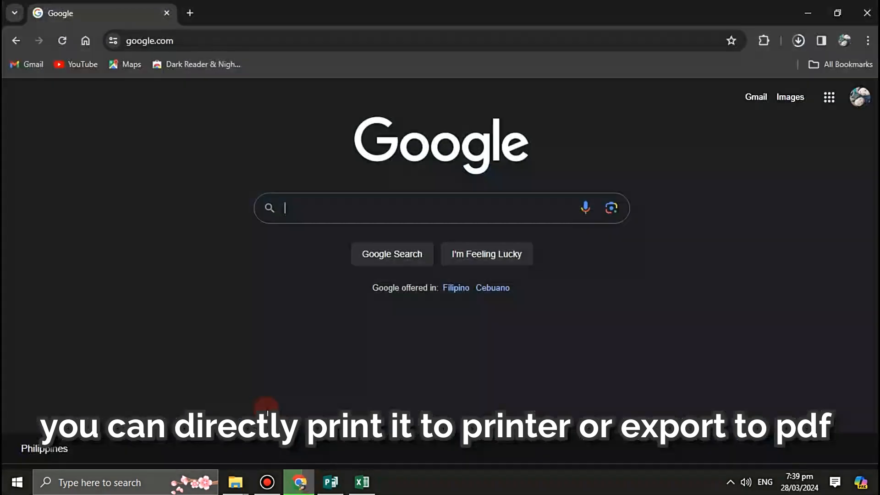
type("dopdf")
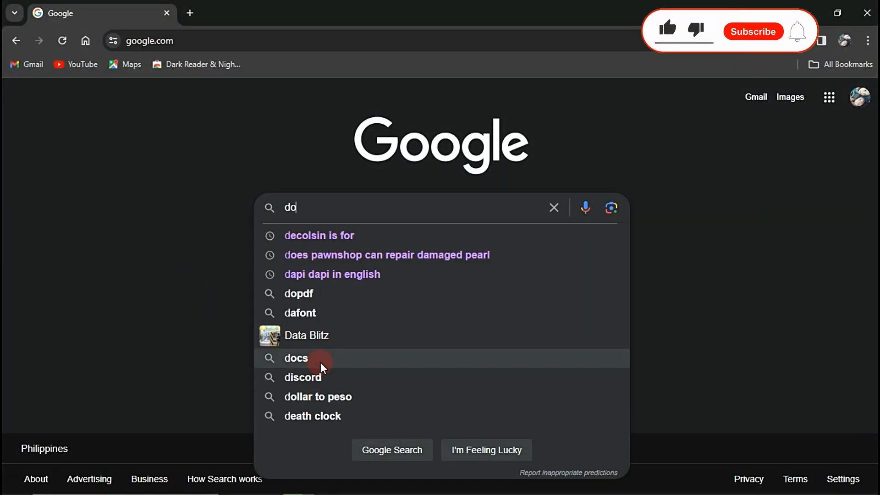
key("Return")
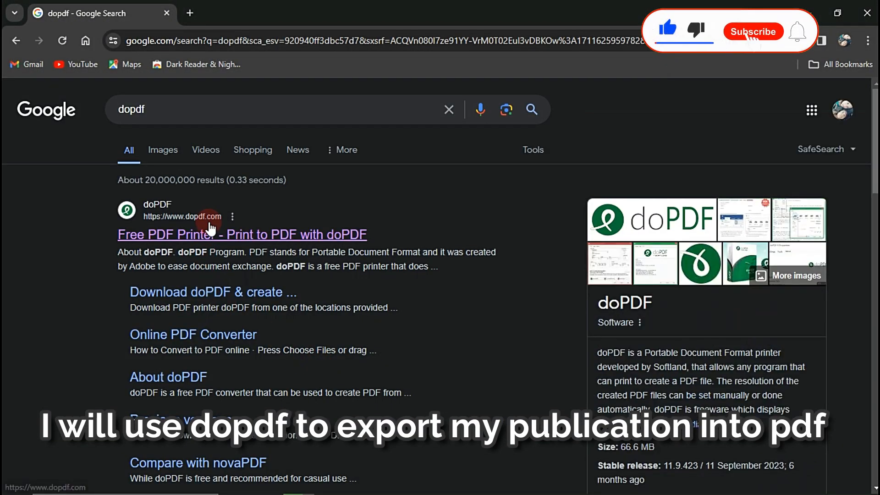
left_click(205, 239)
Go to the doPDF download page, dismiss the novaPDF promotion and start the free doPDF 11 download
scroll(198, 324, "down", 3)
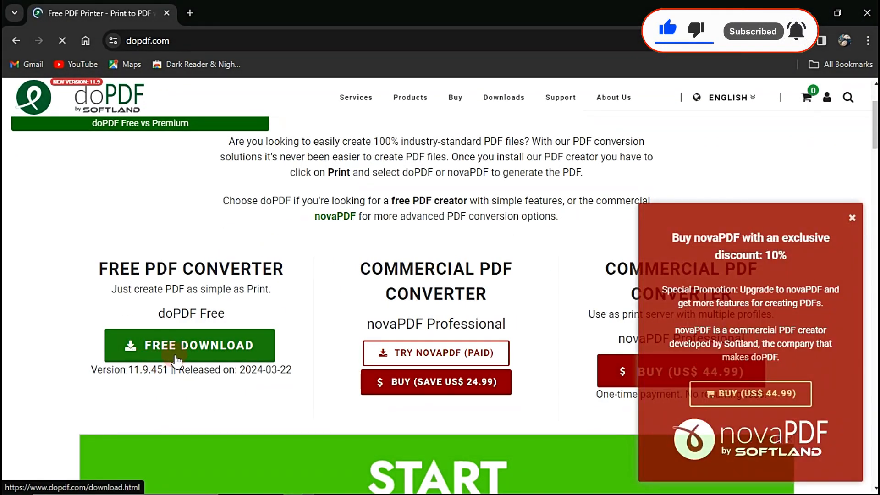
left_click(189, 355)
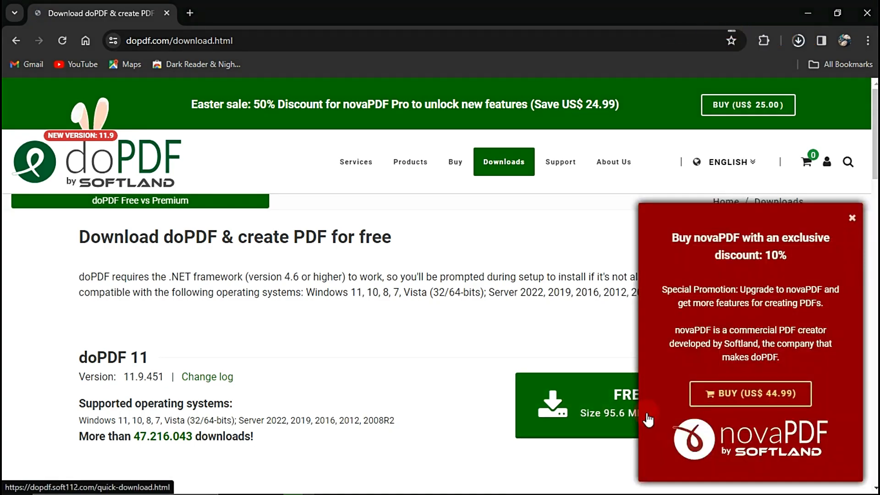
left_click(853, 222)
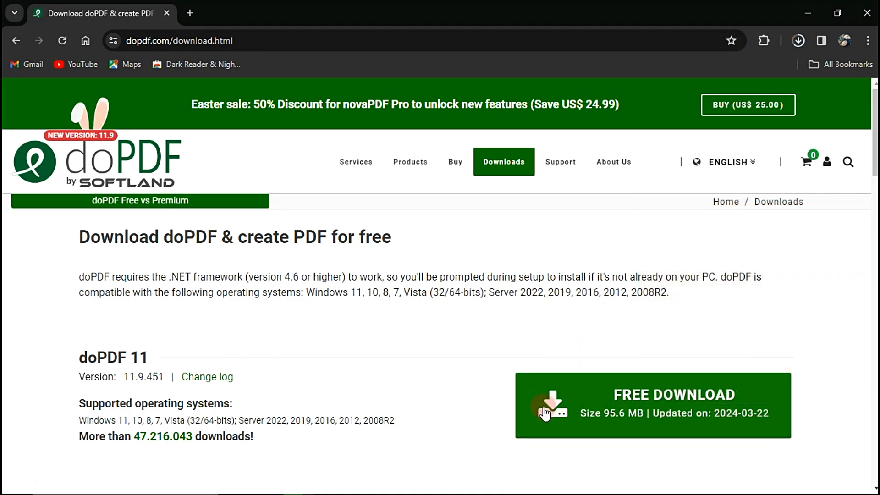
left_click(544, 412)
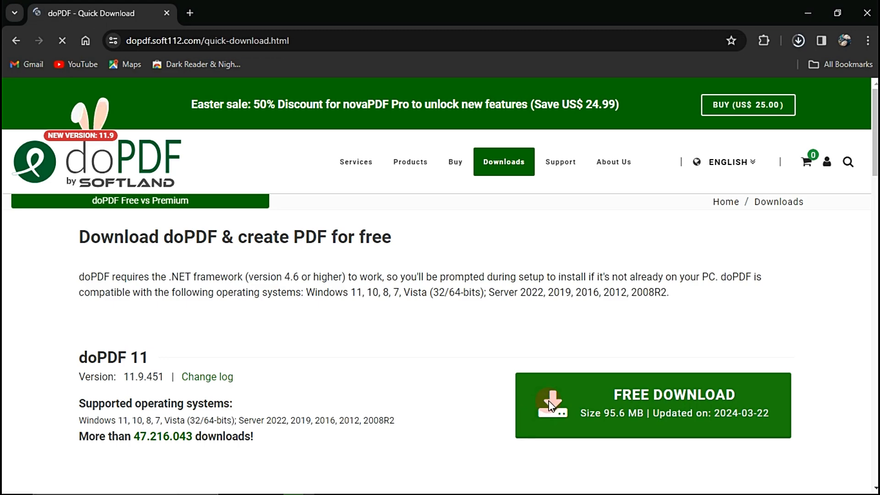
left_click(611, 408)
left_click(798, 40)
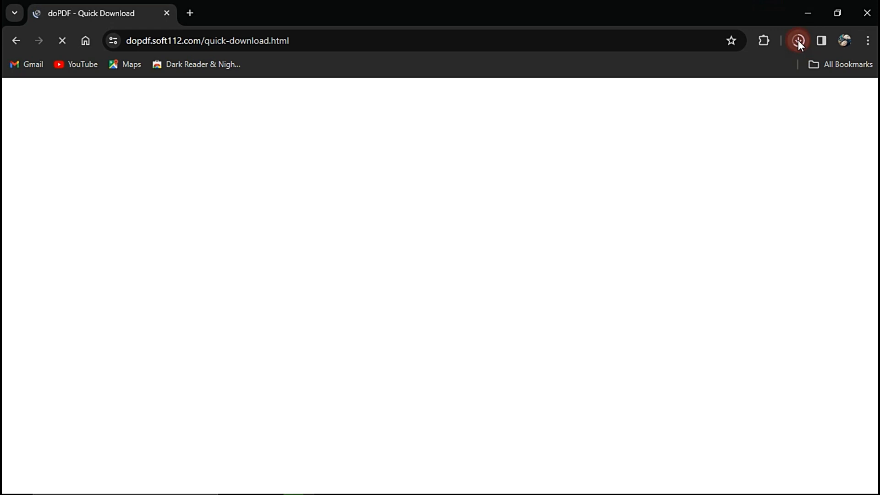
left_click(381, 183)
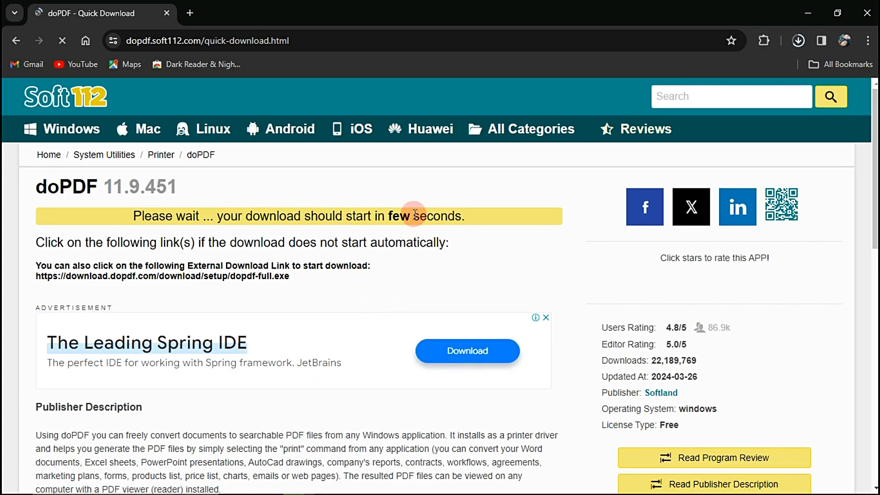
scroll(366, 246, "down", 5)
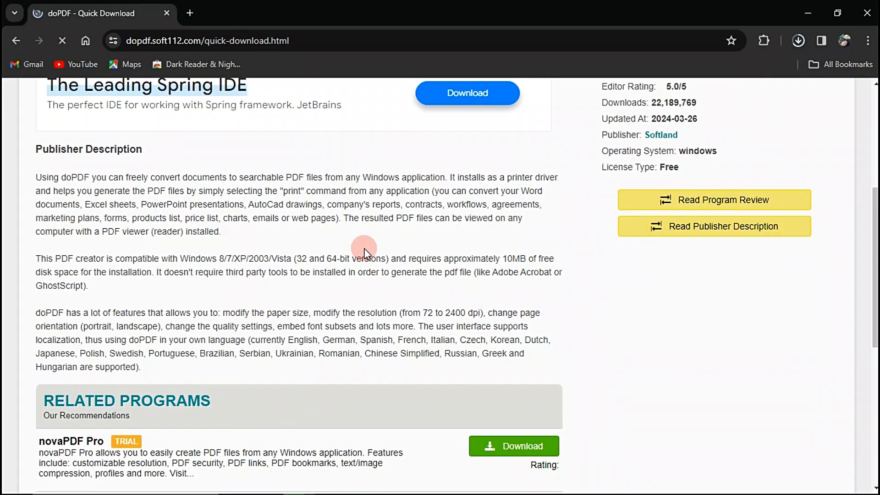
scroll(366, 245, "up", 5)
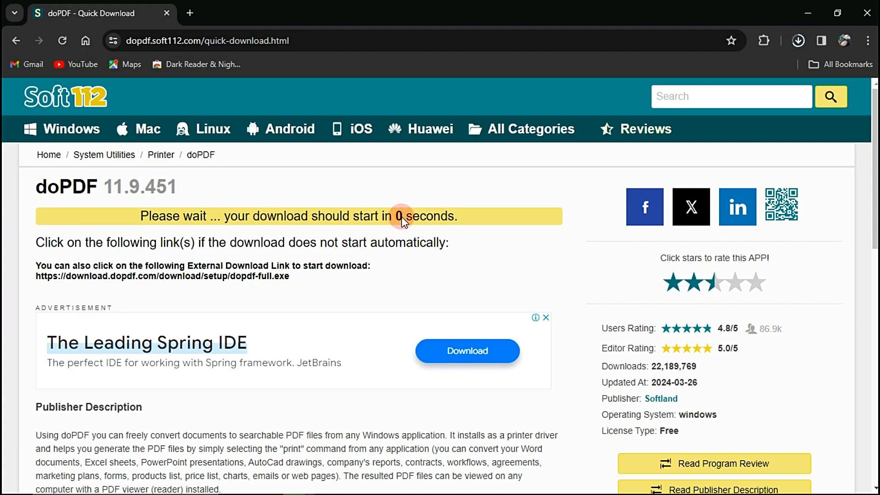
Launch the downloaded dopdf-full.exe installer and minimize the browser to return to Publisher
left_click(802, 38)
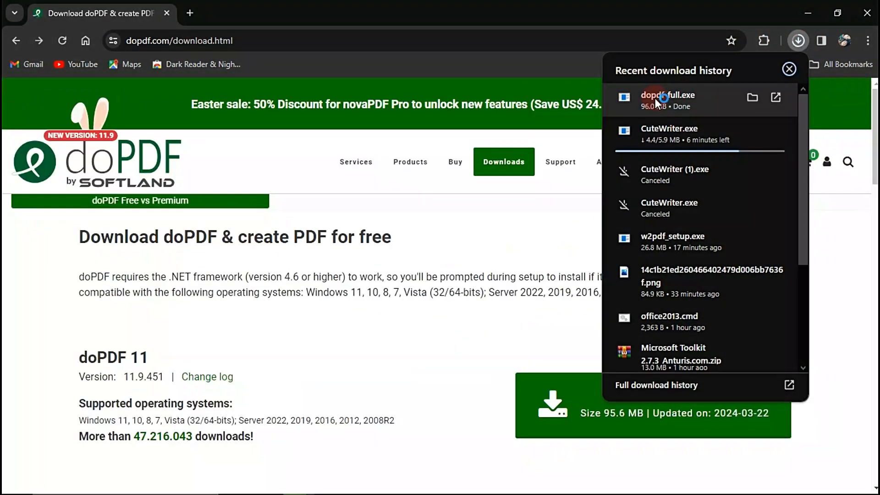
left_click(803, 17)
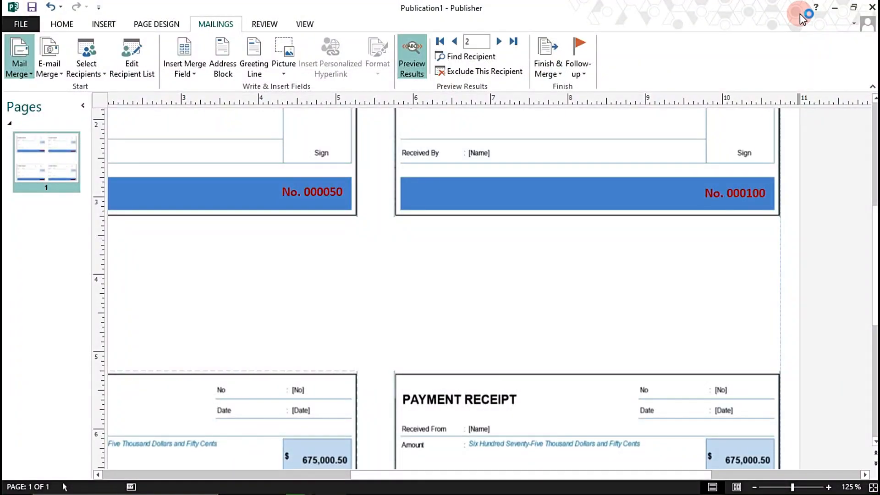
left_click(561, 167)
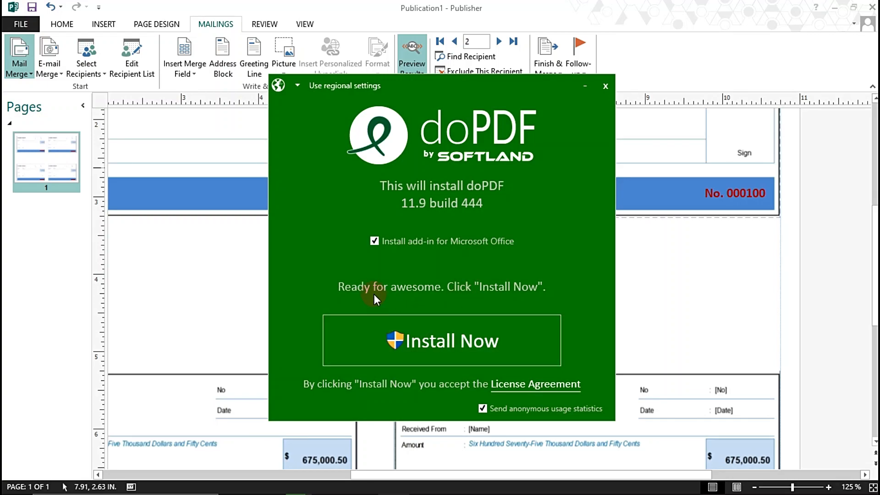
Install doPDF with anonymous usage statistics turned off and close the installer
left_click(400, 344)
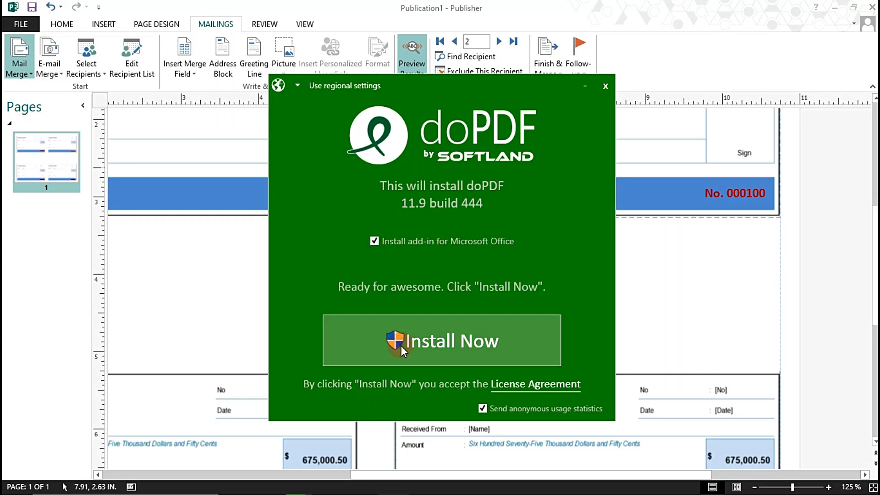
left_click(487, 408)
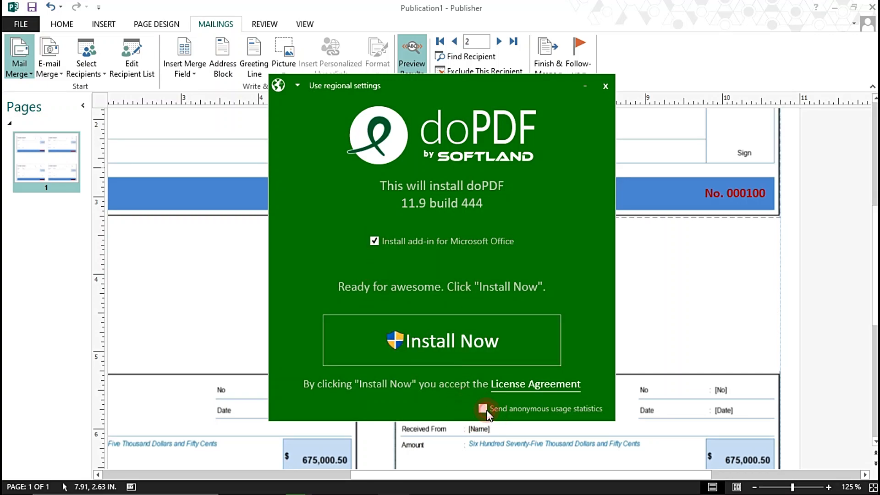
left_click(473, 360)
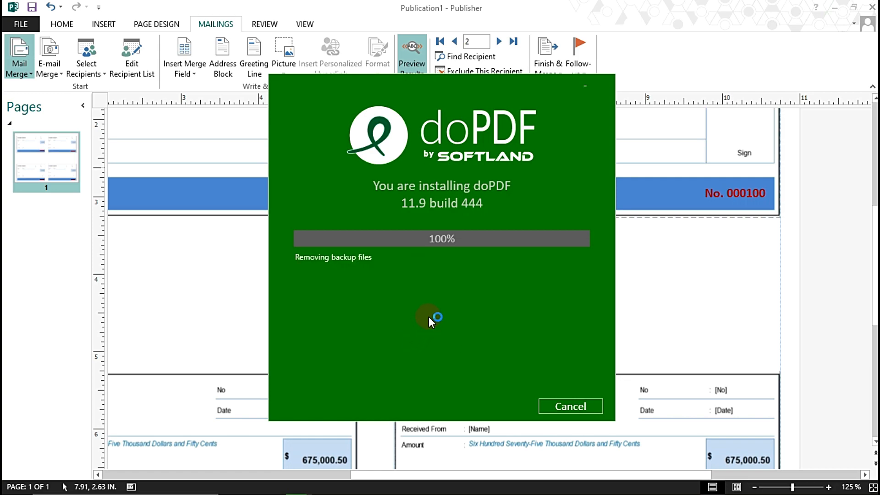
left_click(562, 405)
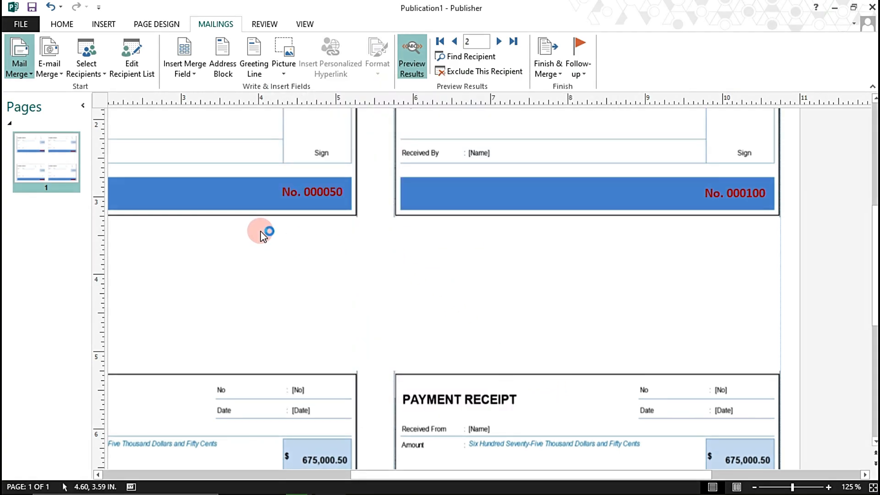
Merge all receipt records to the printer, choosing doPDF 11 as the printer, and start the print job
left_click(548, 68)
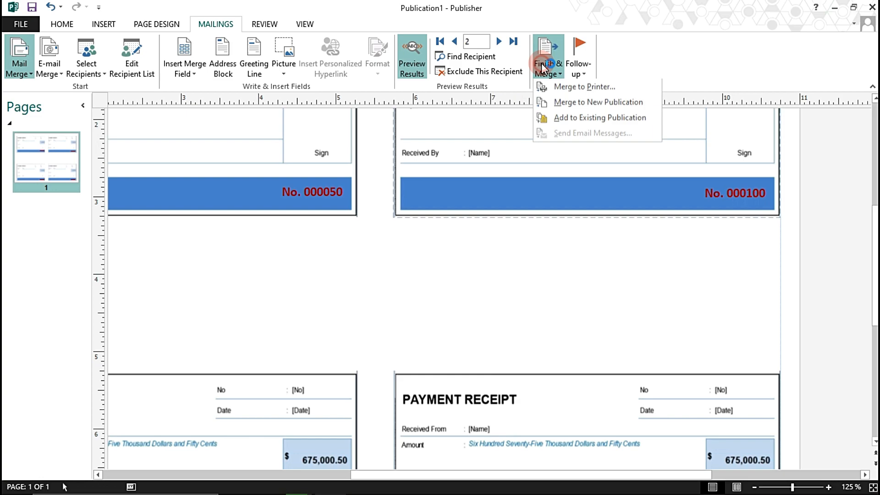
left_click(556, 89)
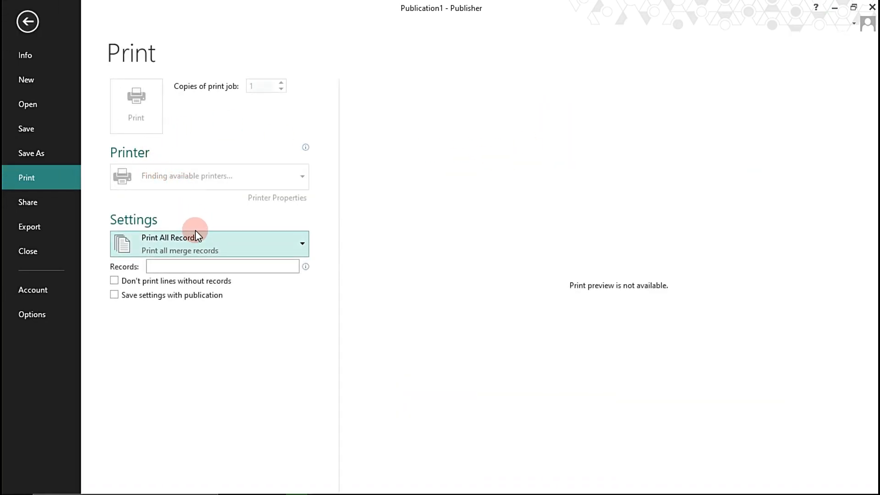
left_click(199, 182)
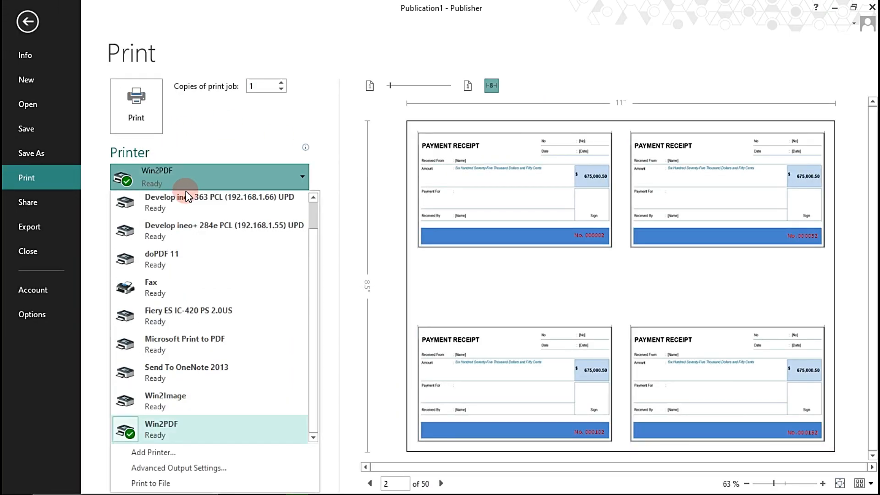
left_click(177, 255)
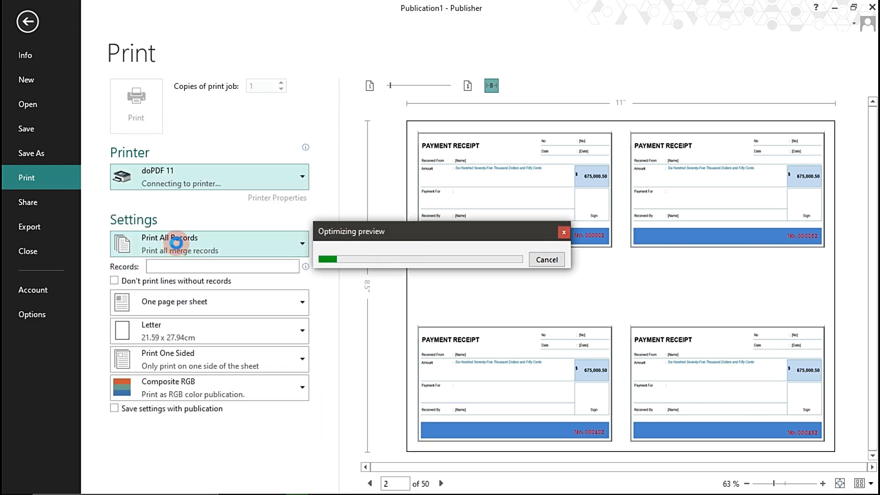
left_click(155, 114)
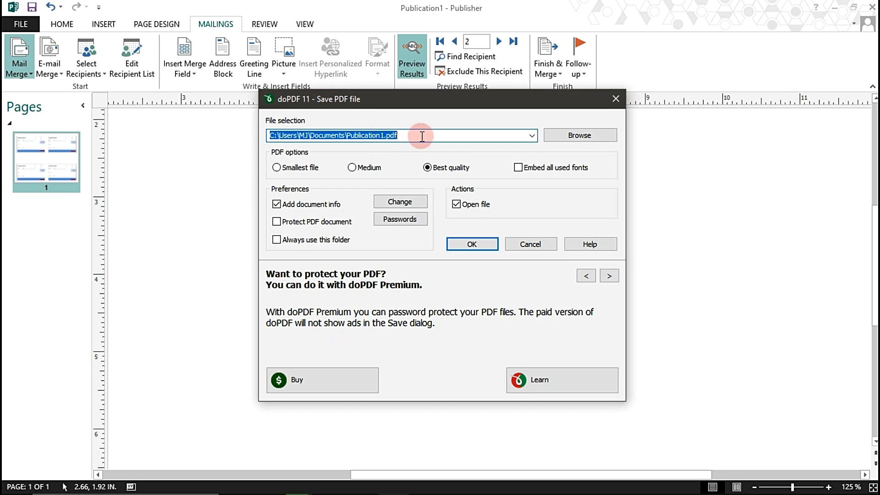
Save the merged receipts as Publication1.pdf in the Documents folder at best quality, replacing the existing file
left_click(472, 244)
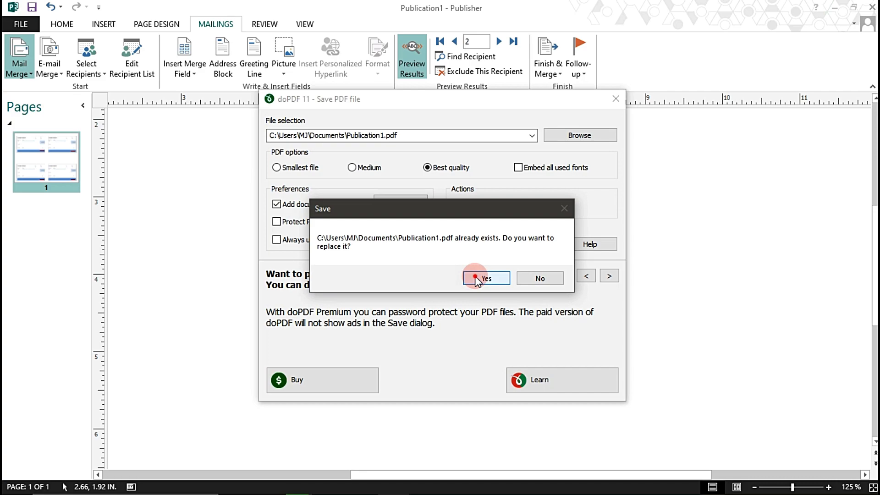
left_click(475, 277)
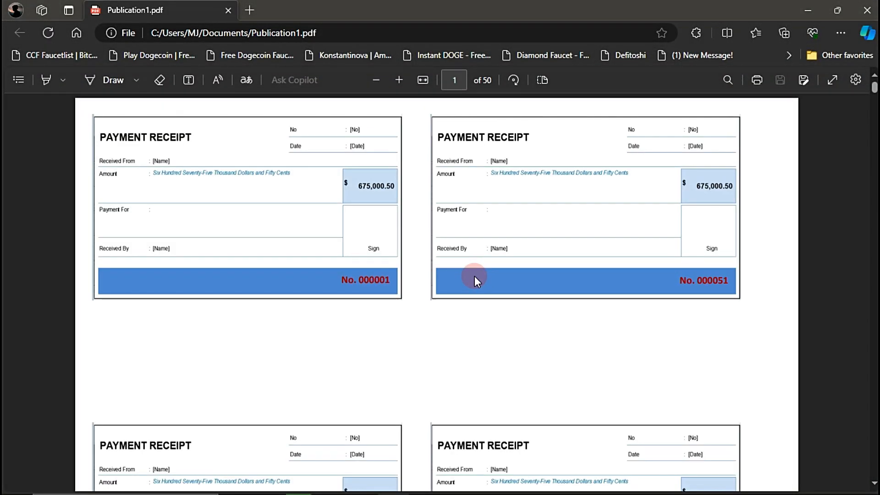
Check the receipt number series on each page of the exported Publication1.pdf
scroll(358, 451, "down", 10)
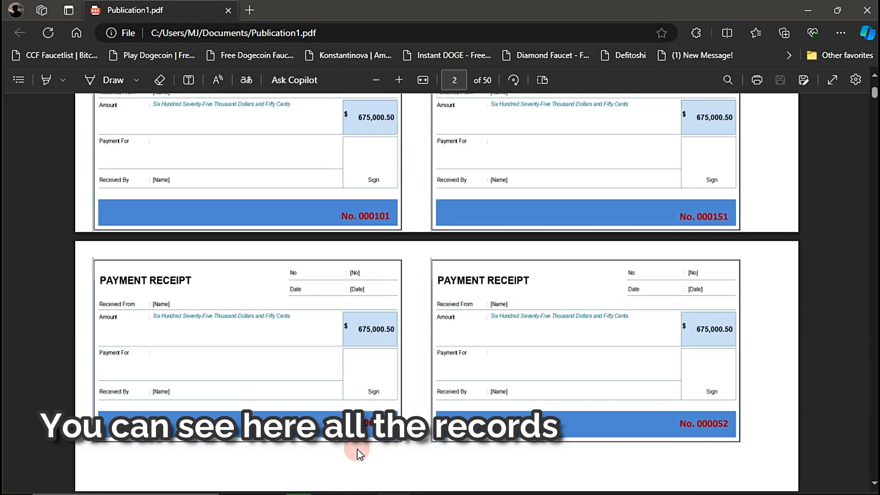
scroll(358, 450, "down", 5)
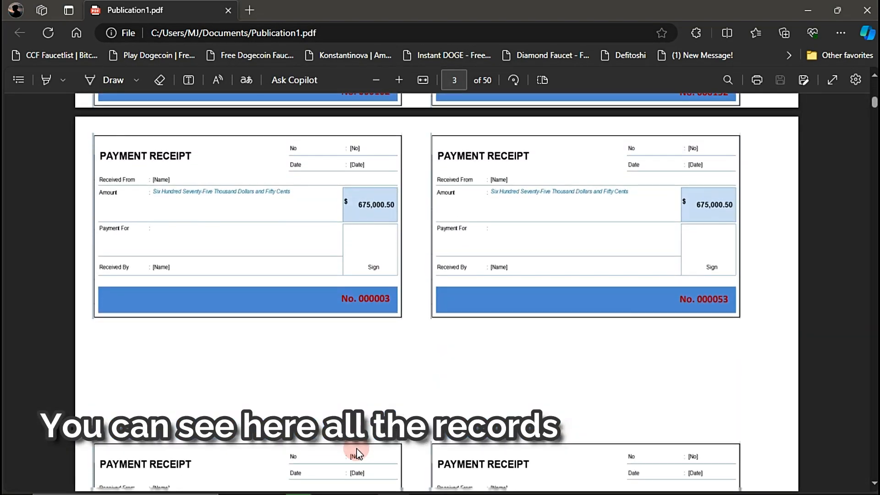
scroll(358, 453, "down", 5)
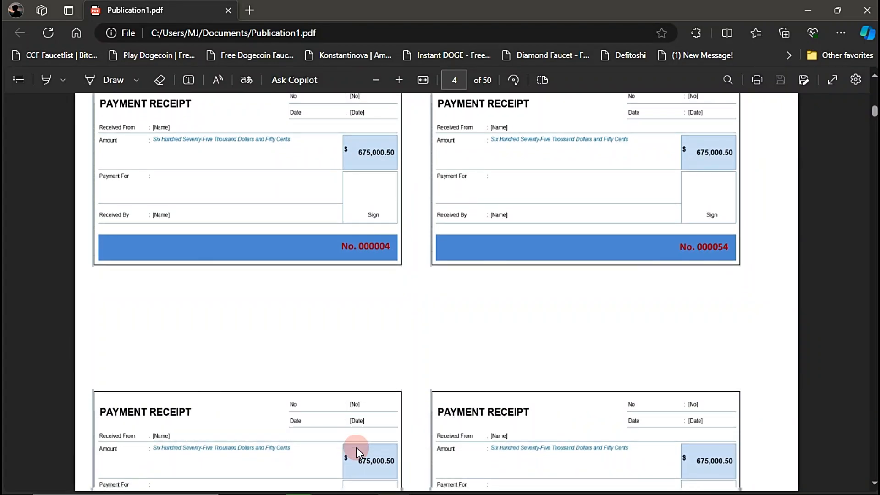
scroll(358, 453, "down", 5)
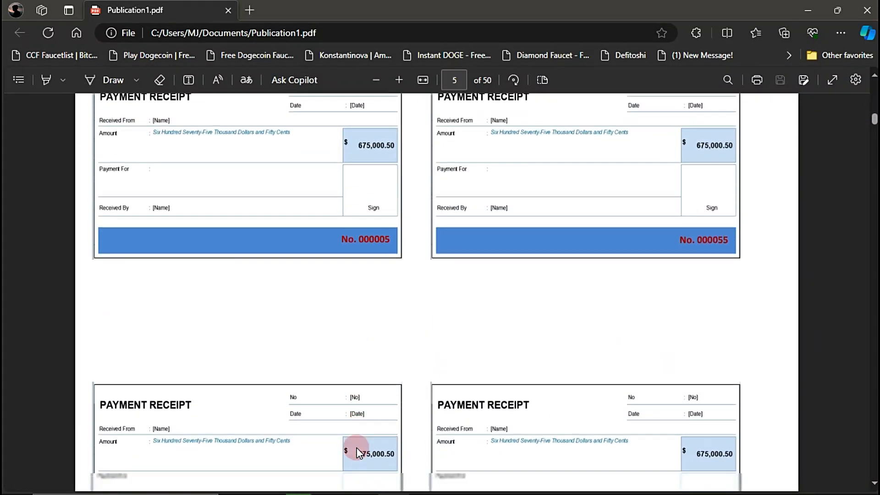
scroll(357, 451, "up", 15)
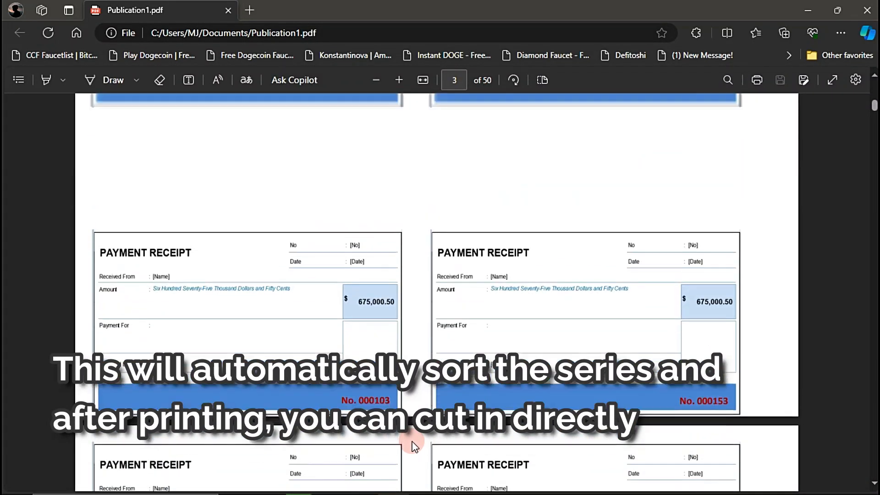
scroll(414, 447, "up", 12)
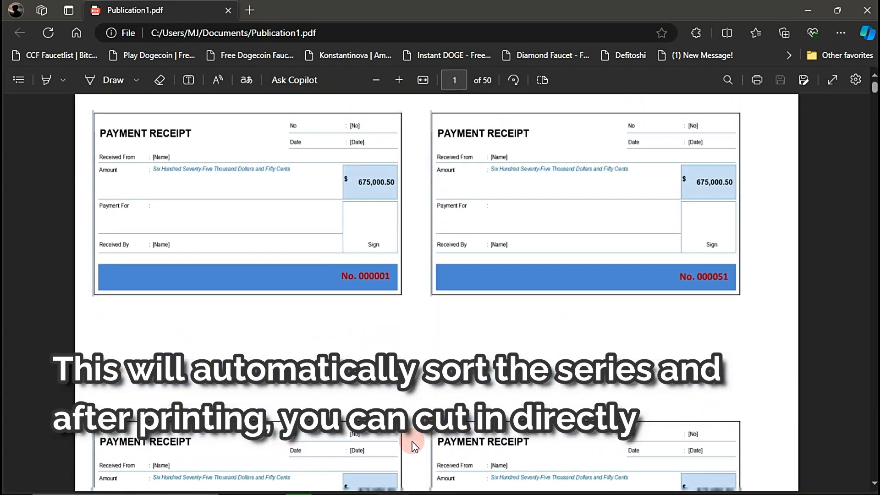
scroll(415, 447, "down", 15)
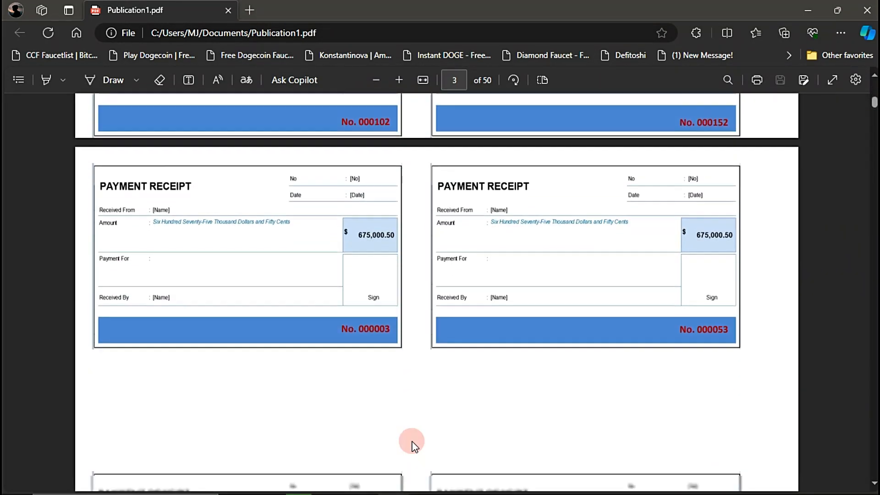
scroll(413, 441, "down", 7)
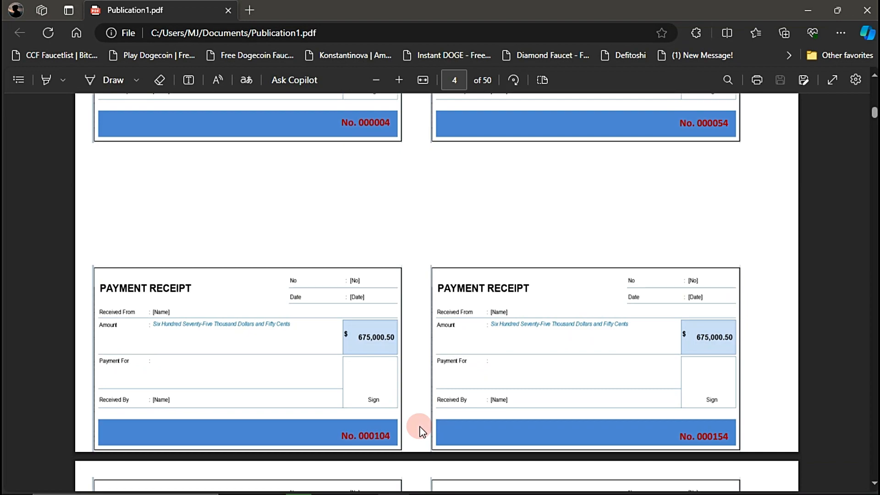
scroll(485, 335, "down", 5)
scroll(484, 332, "down", 5)
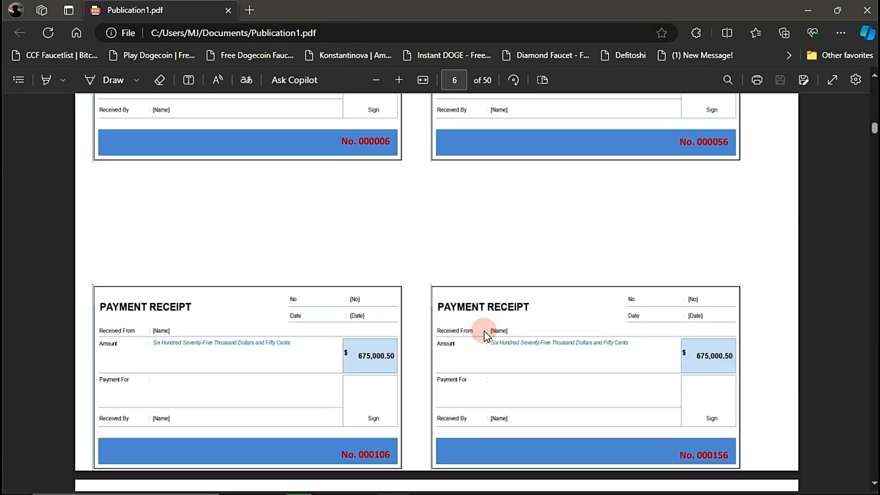
scroll(484, 331, "down", 10)
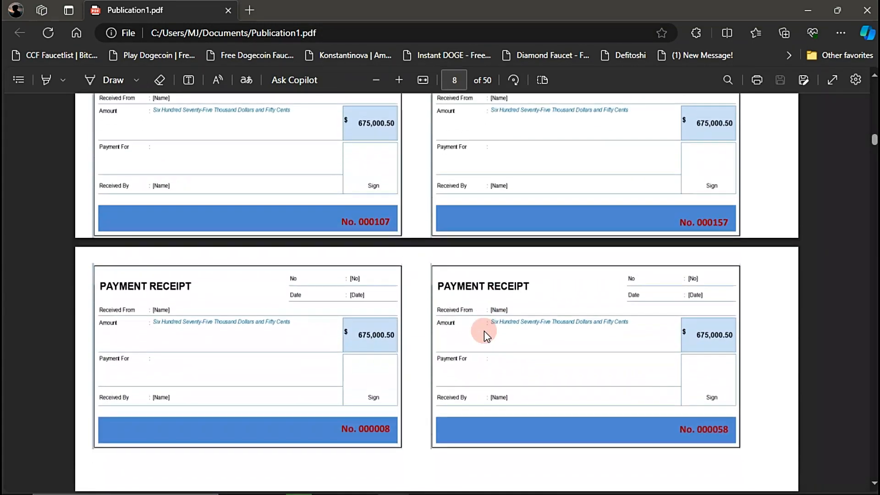
scroll(486, 336, "down", 5)
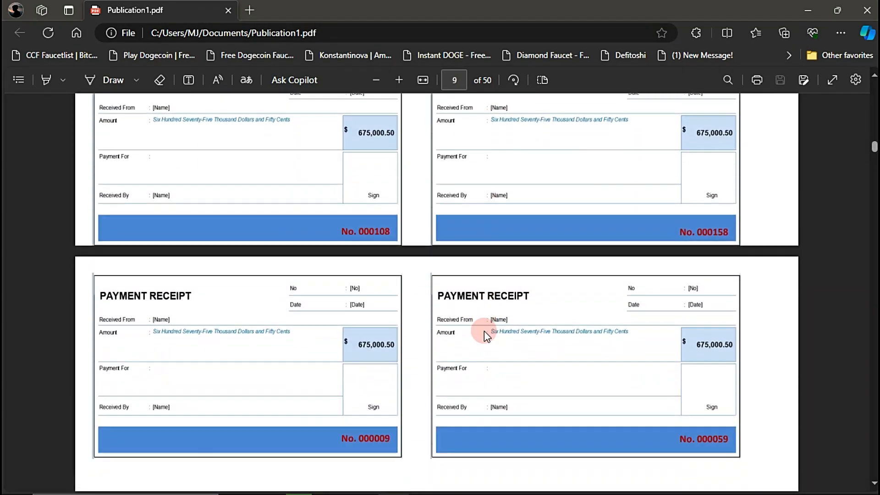
scroll(484, 331, "down", 5)
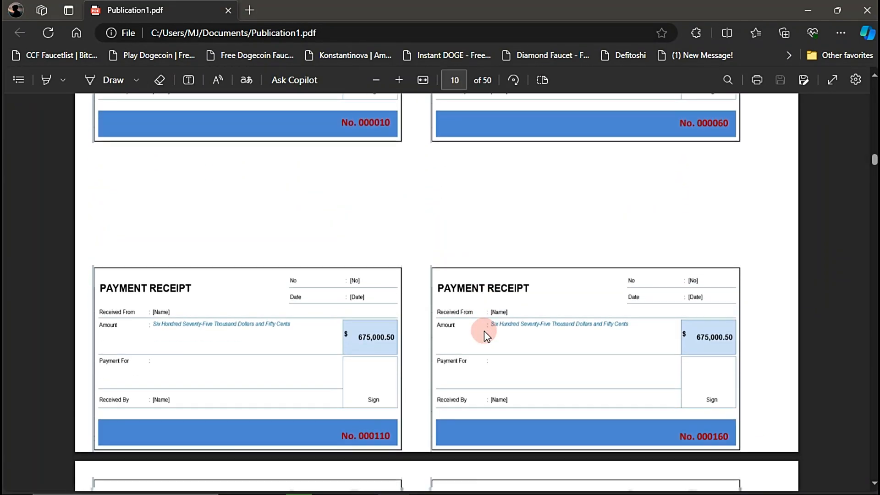
scroll(484, 331, "down", 5)
scroll(484, 331, "down", 4)
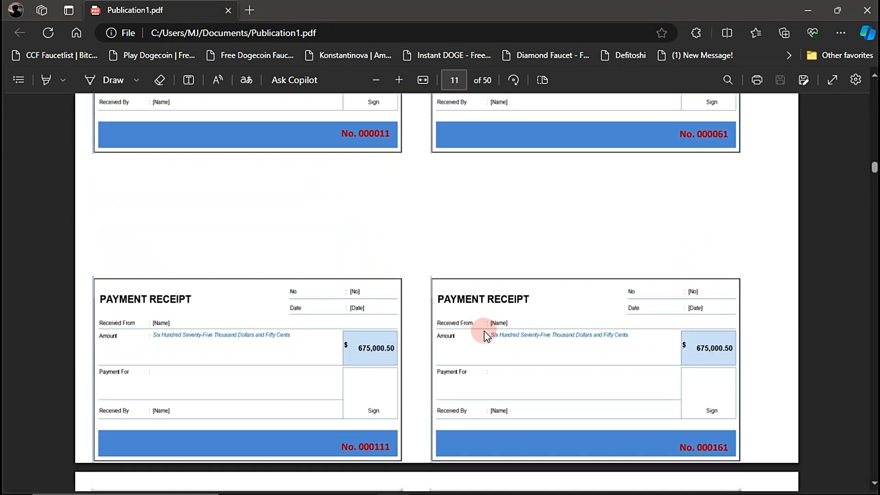
scroll(484, 331, "down", 10)
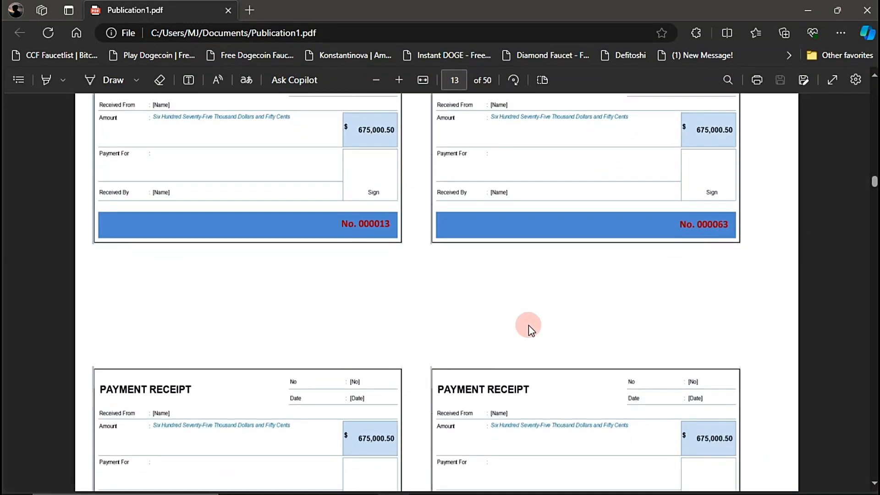